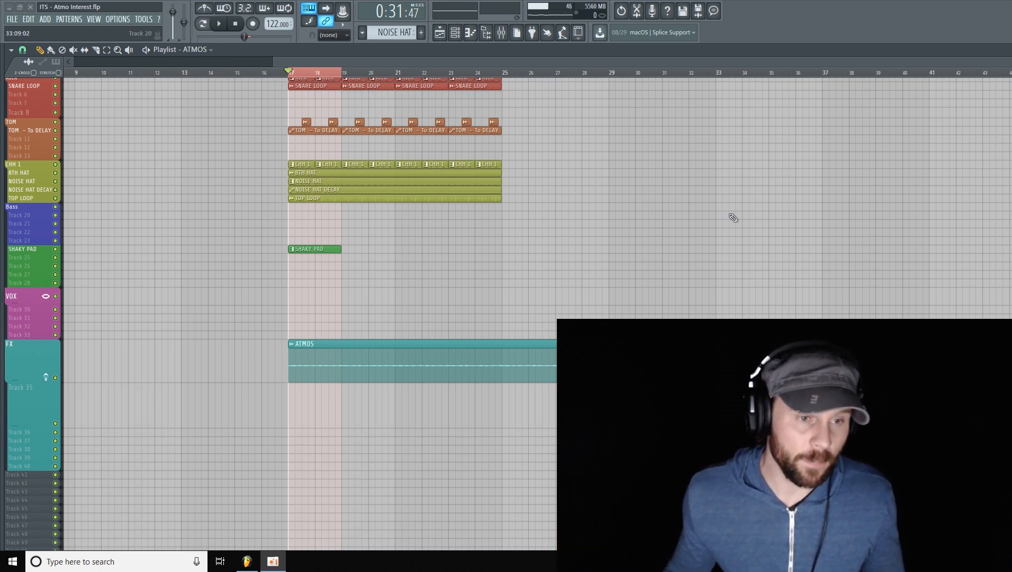
Shorten the playlist track holding the ATMOS clip and preview the loop starting at bar 17.
mouse_move(23, 388)
left_mouse_down()
mouse_move(23, 402)
mouse_move(29, 383)
left_mouse_up()
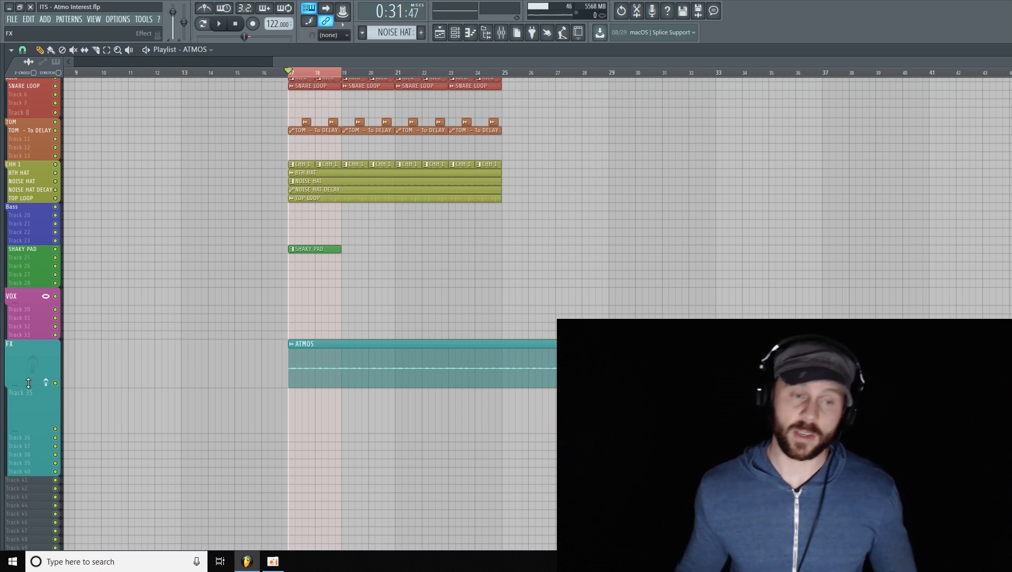
left_click_drag(29, 382, 29, 370)
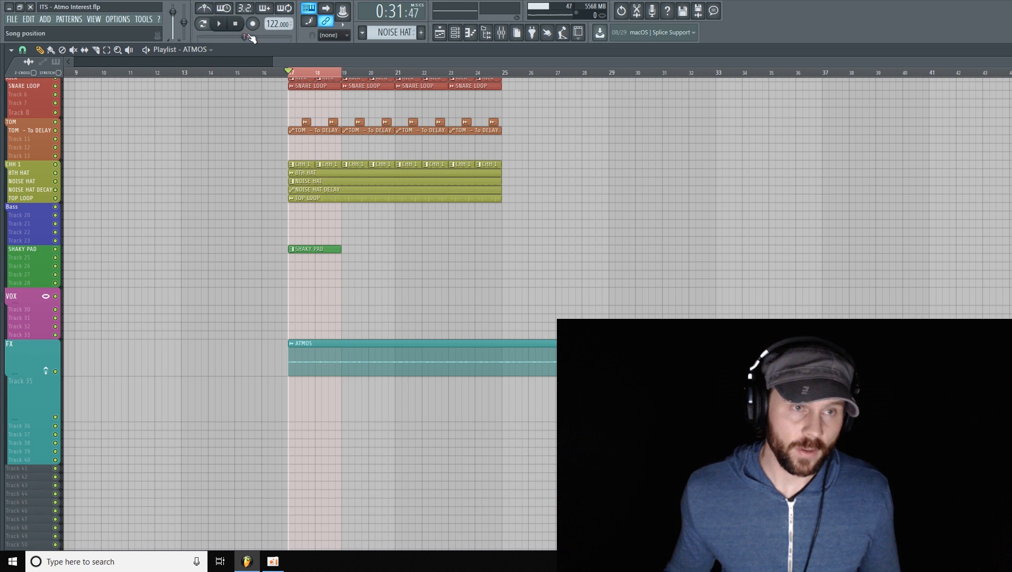
scroll(226, 143, "up", 3)
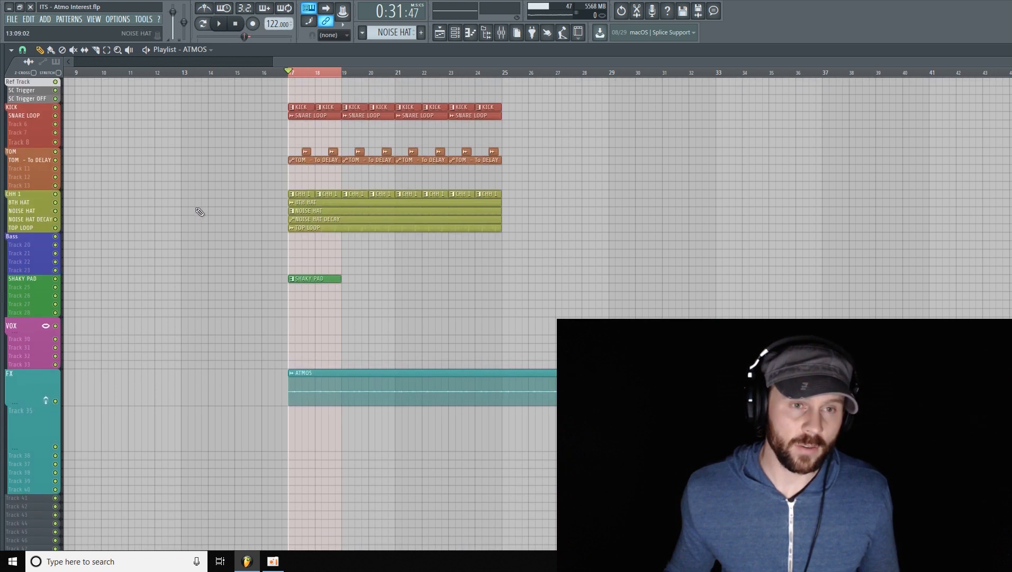
left_click(218, 23)
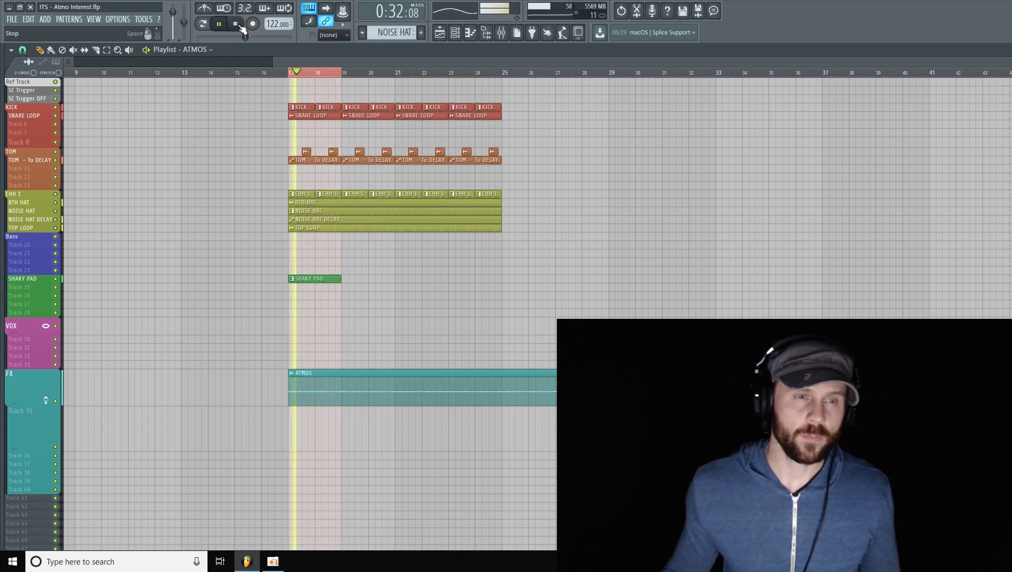
left_click(239, 24)
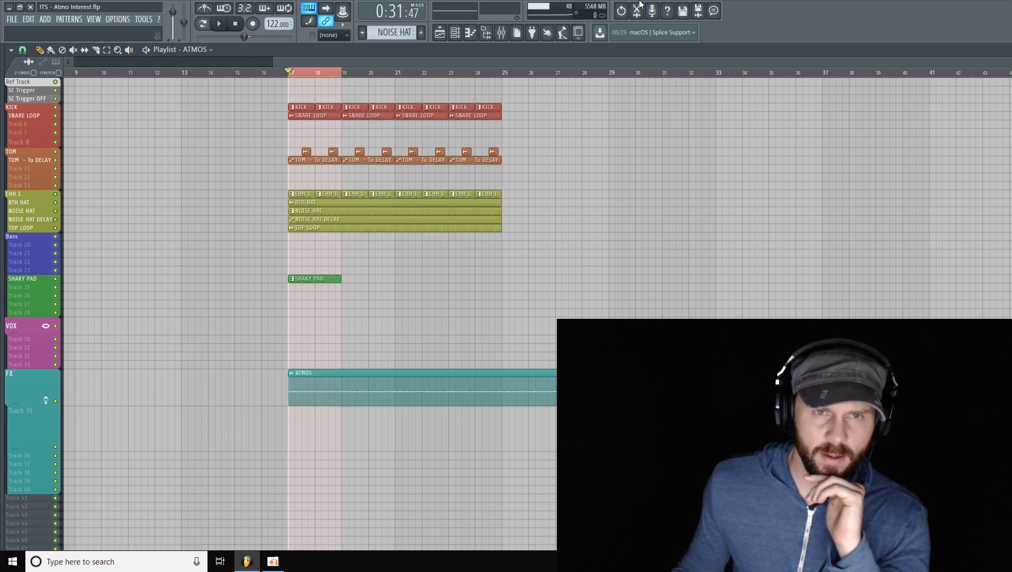
Open the mixer and load Fruity Parametric EQ 2 in the ATMOS channel's first effect slot, with its window in clear view.
left_click(500, 33)
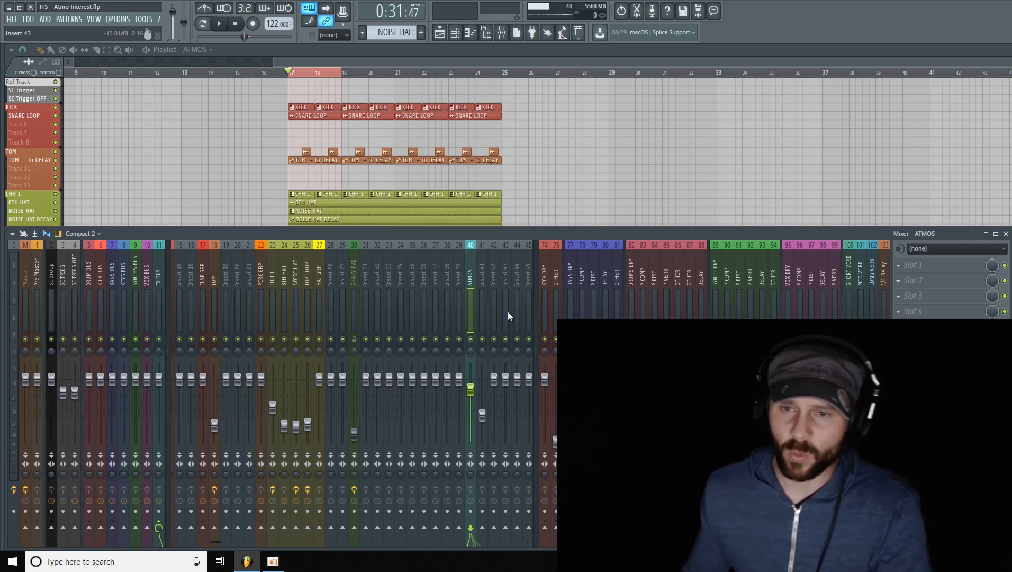
left_click(929, 271)
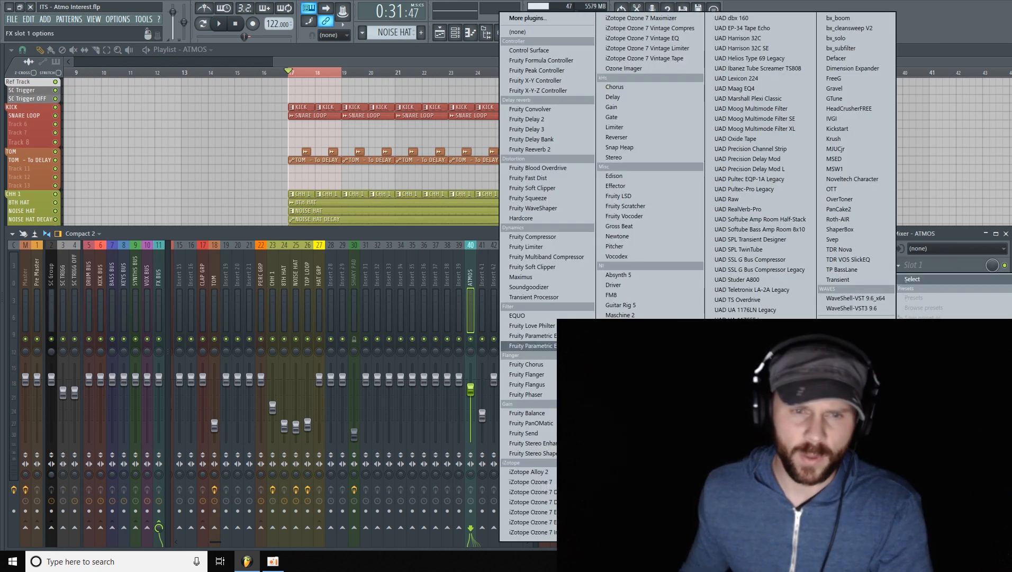
left_click(531, 346)
left_click_drag(437, 91, 360, 159)
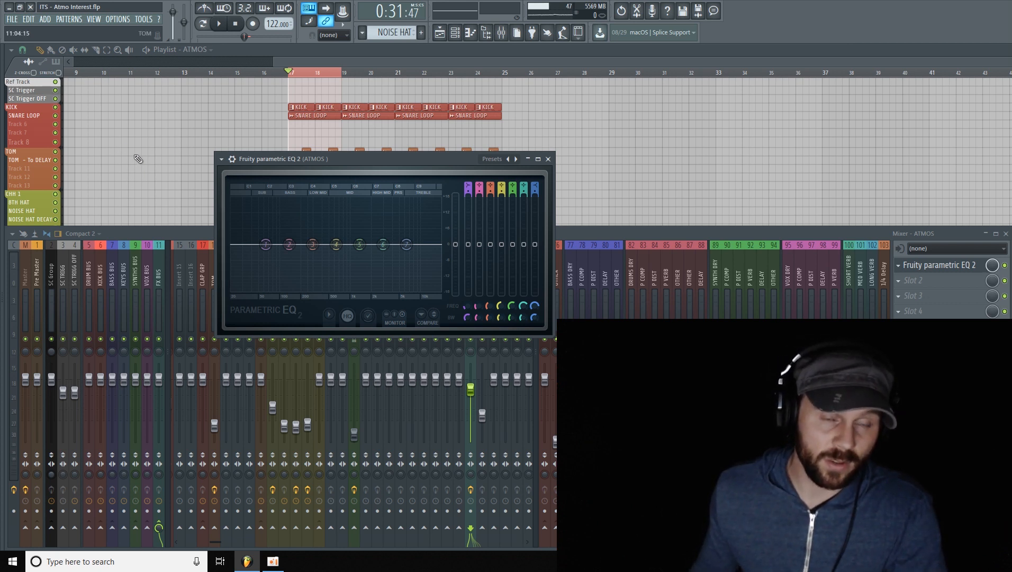
left_click_drag(363, 159, 380, 153)
Tune EQ band 2 to C4 (261.6 Hz) and raise it into a narrow boost.
right_click(306, 242)
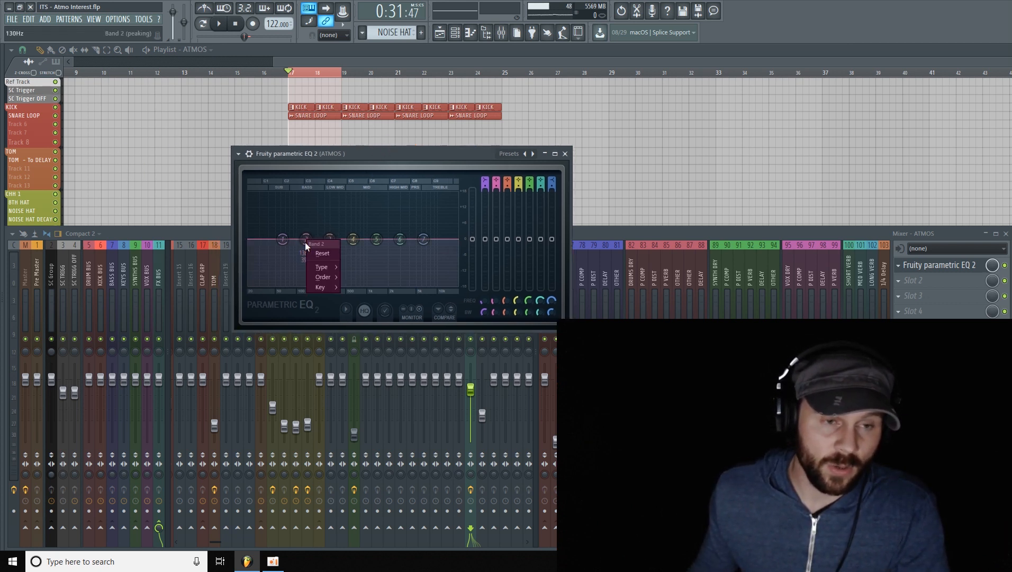
mouse_move(331, 288)
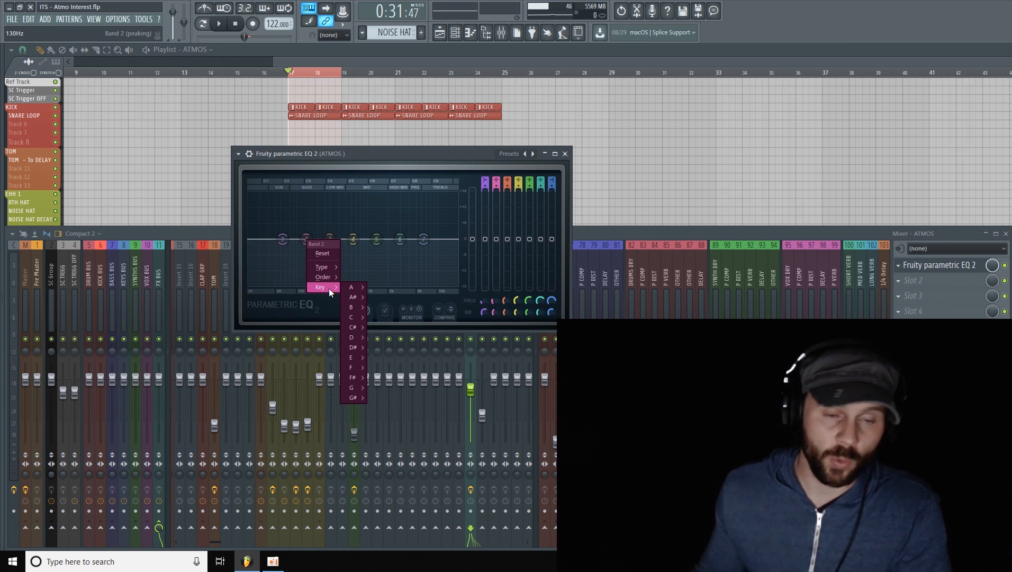
mouse_move(357, 317)
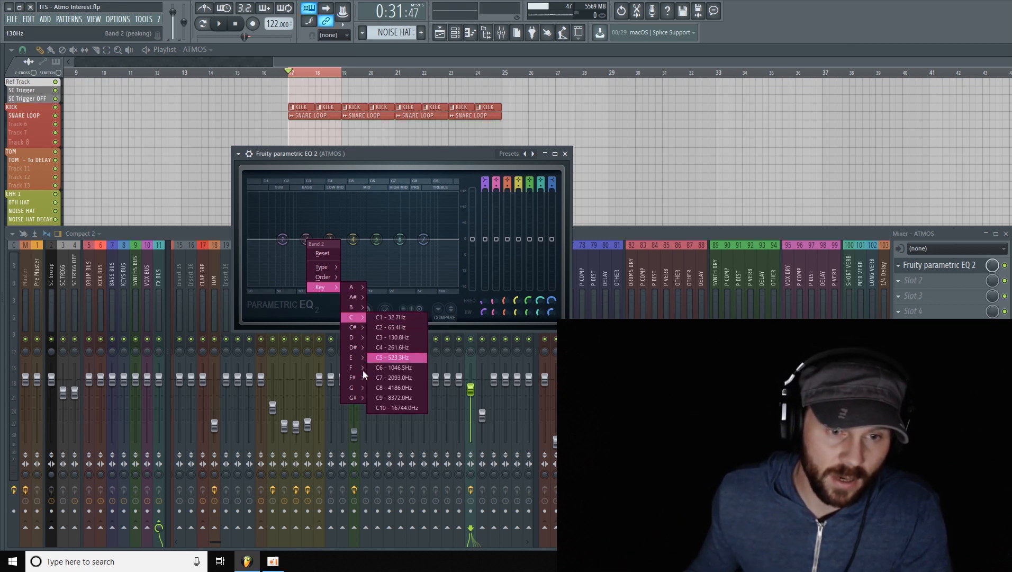
left_click(408, 347)
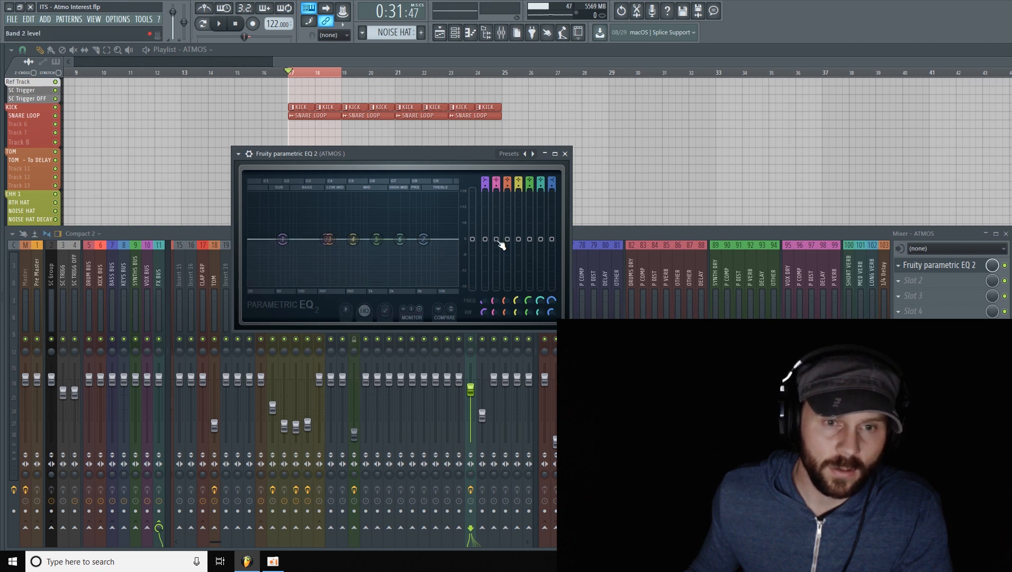
left_click_drag(496, 239, 496, 221)
scroll(326, 220, "down", 8)
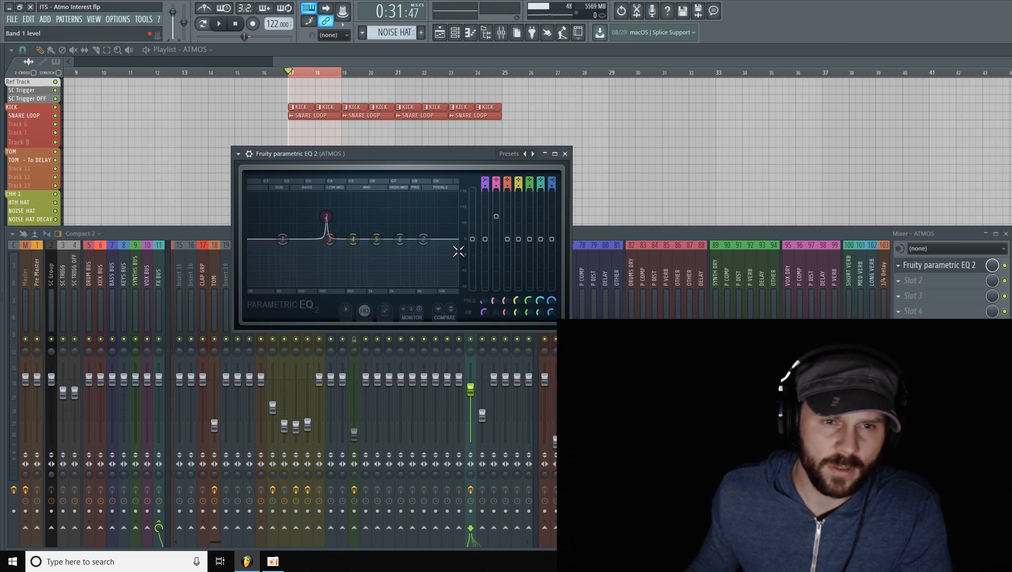
Tune EQ band 3 to C5 (523.3 Hz), boost it about 8.3 dB and narrow its bandwidth to 0%.
right_click(329, 242)
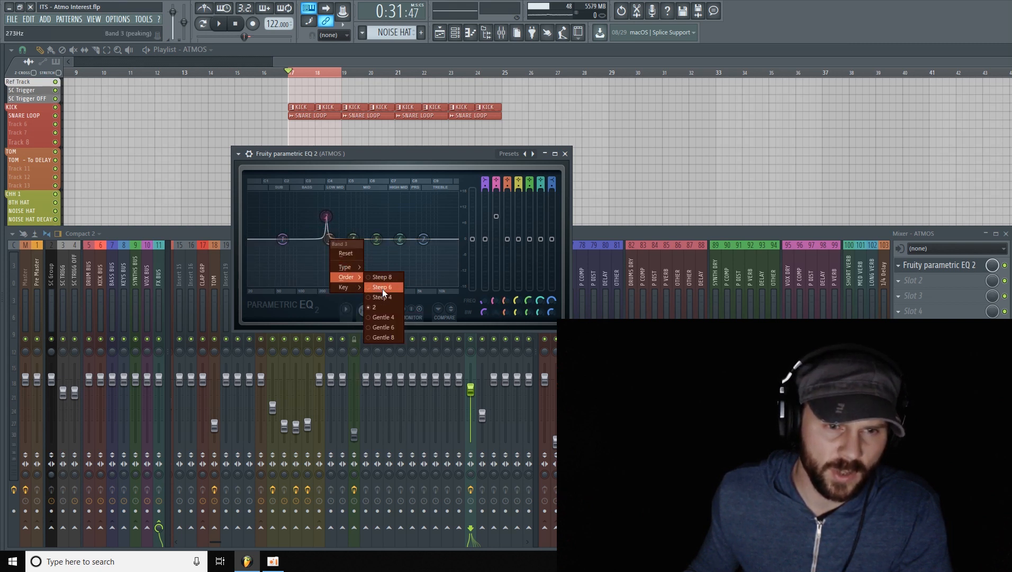
mouse_move(377, 317)
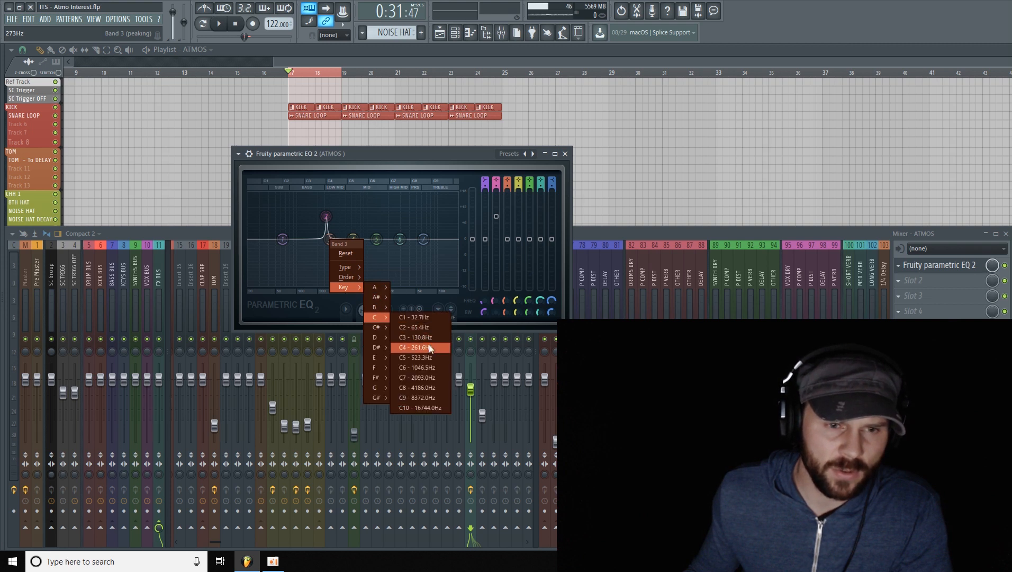
left_click(428, 357)
left_click_drag(507, 238, 508, 217)
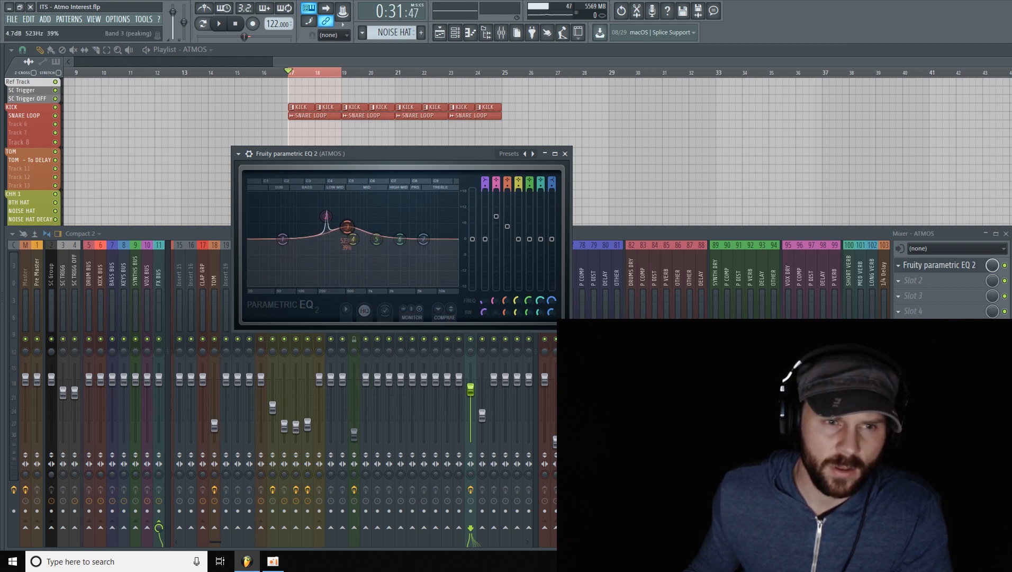
left_click_drag(502, 313, 502, 296)
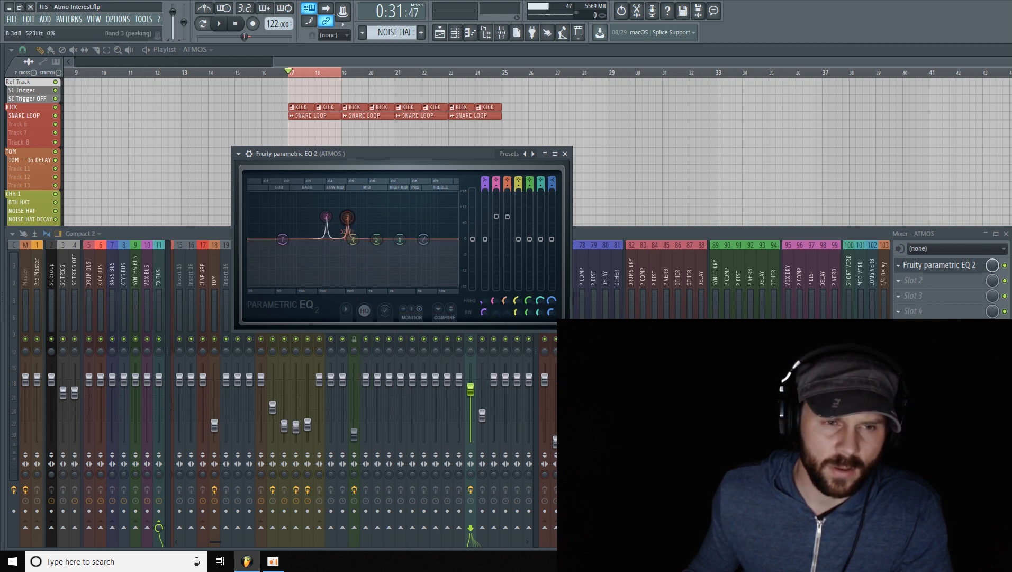
Tune EQ band 4 to C6 (1046.5 Hz), boost it about 8 dB and narrow its bandwidth to a sharp peak.
right_click(353, 239)
mouse_move(381, 291)
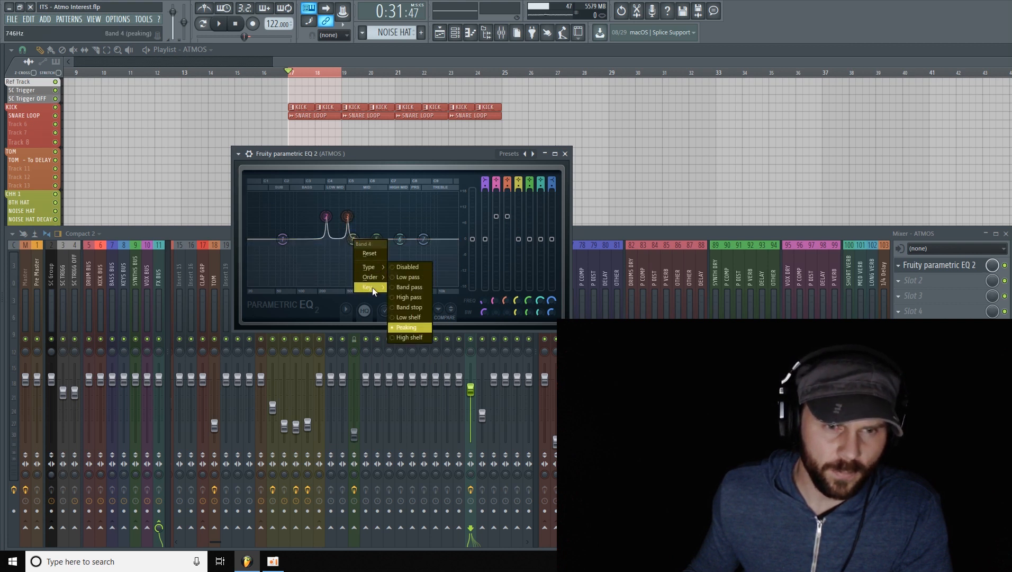
mouse_move(411, 319)
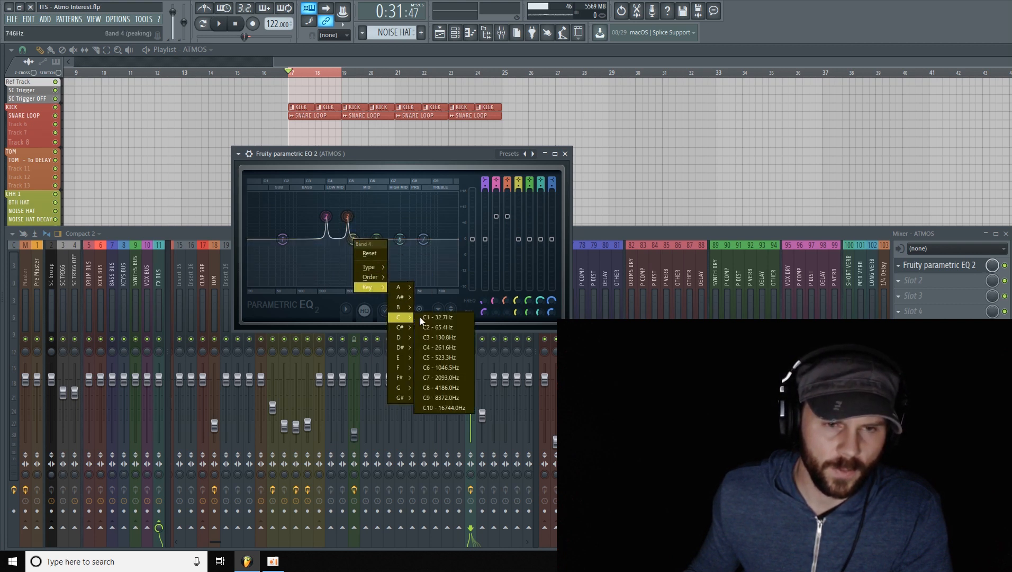
left_click(452, 367)
left_click_drag(519, 238, 518, 218)
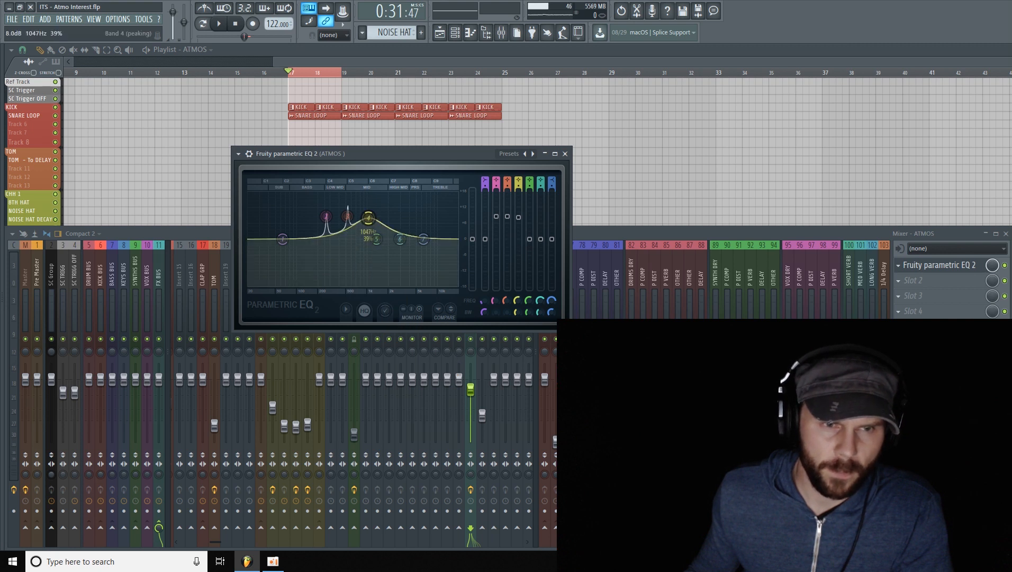
left_click_drag(518, 316, 535, 233)
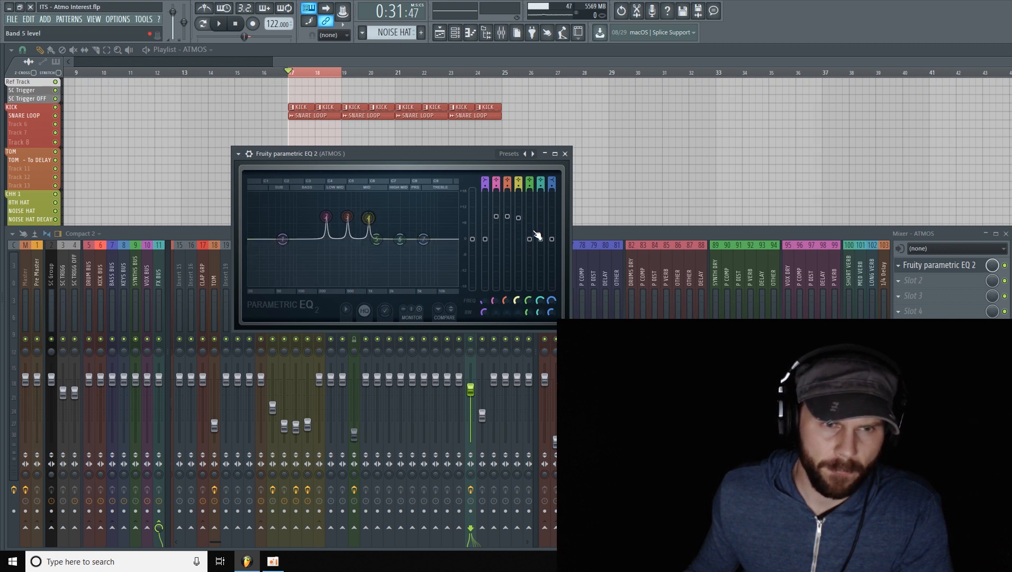
Tune EQ band 5 to C7 (2093.0 Hz) and raise it into a narrow boost in line with the other peaks.
right_click(376, 239)
mouse_move(402, 290)
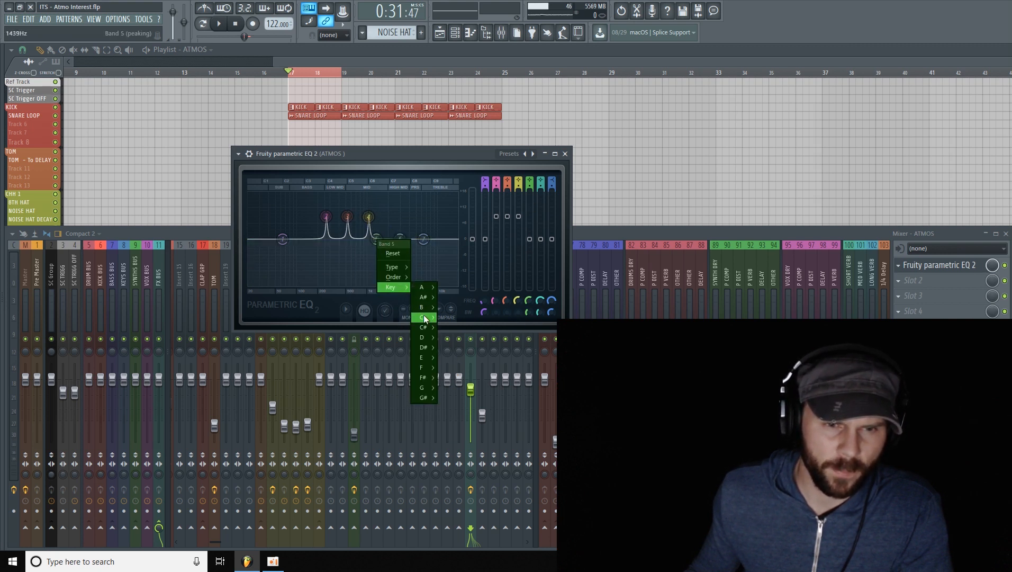
mouse_move(424, 316)
left_click(480, 376)
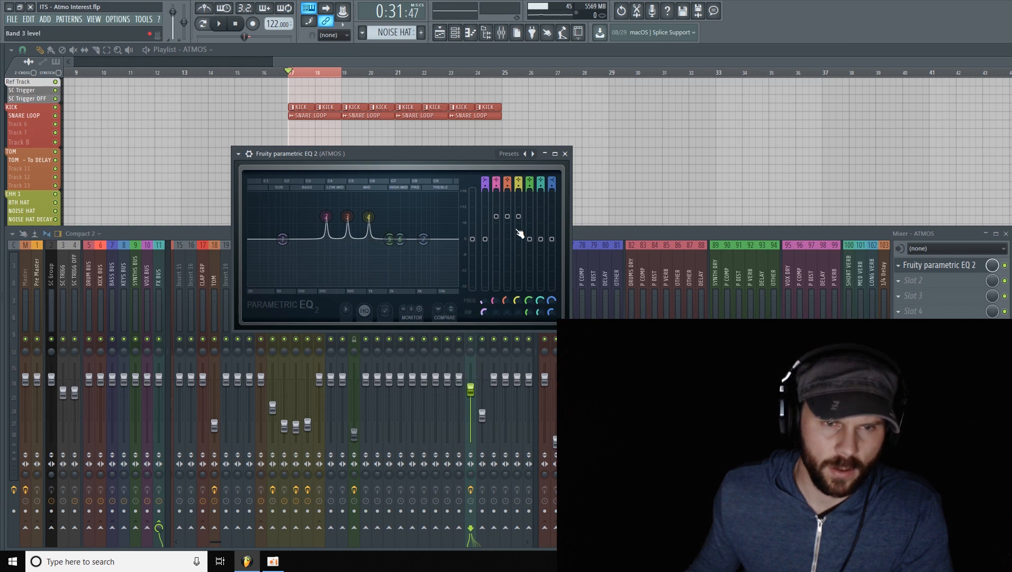
left_click_drag(530, 239, 535, 208)
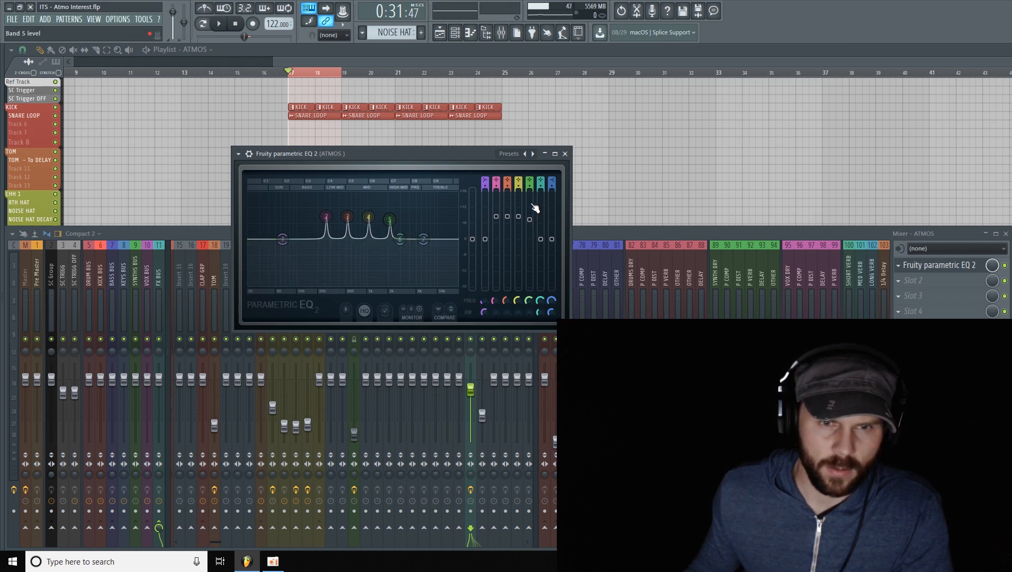
Play the loop while switching the ATMOS channel's EQ on and off to compare the sound.
left_click(1005, 265)
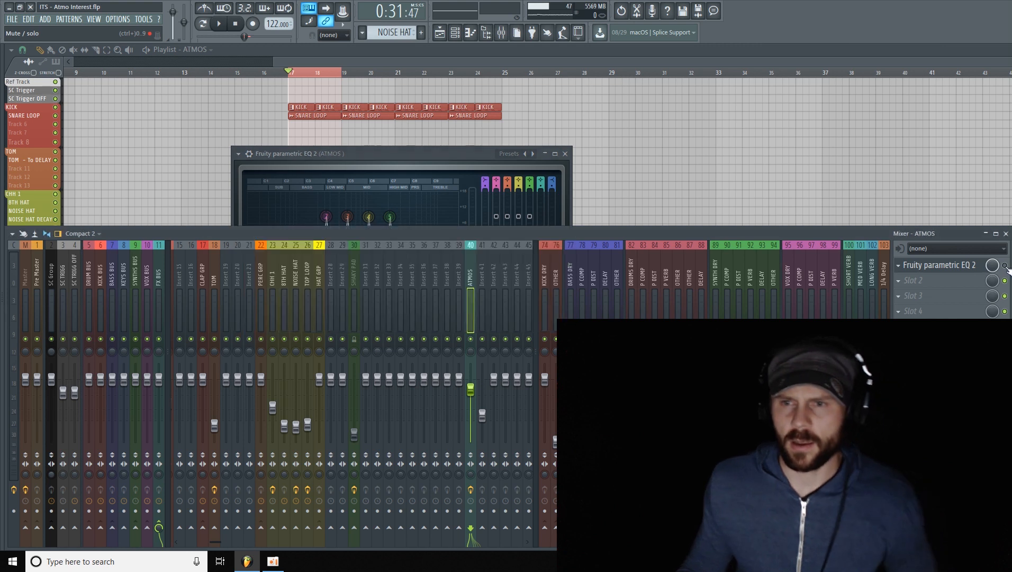
key("space")
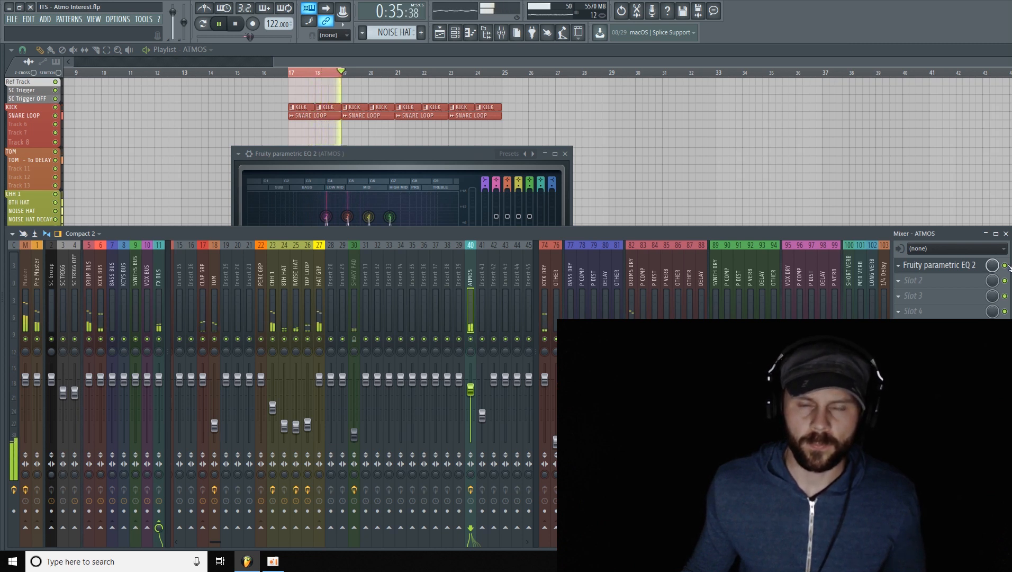
key("space")
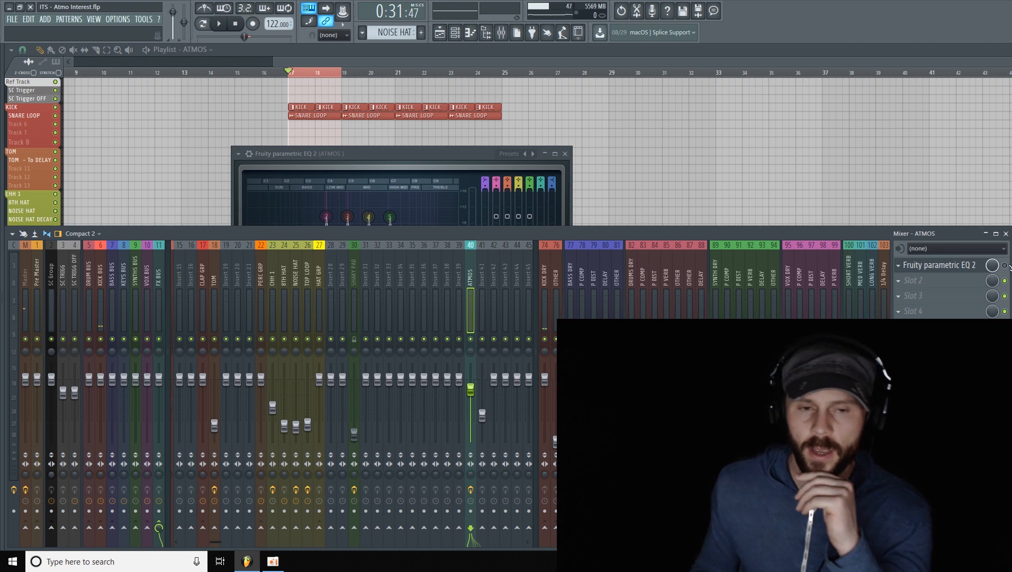
Bring the ATMOS equalizer window forward and enlarge it to examine the four boosted C notes.
left_click(409, 153)
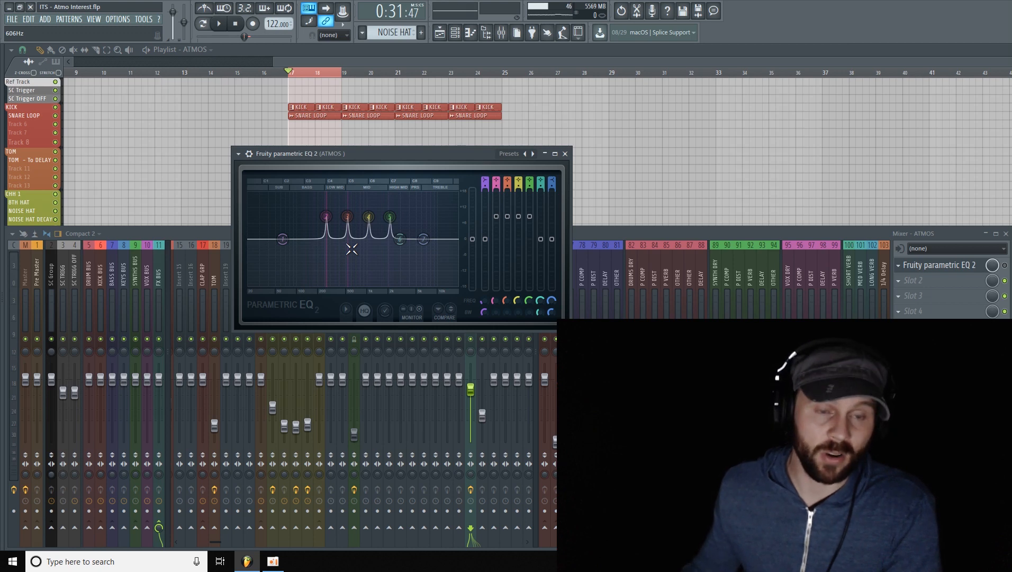
left_click_drag(377, 157, 440, 109)
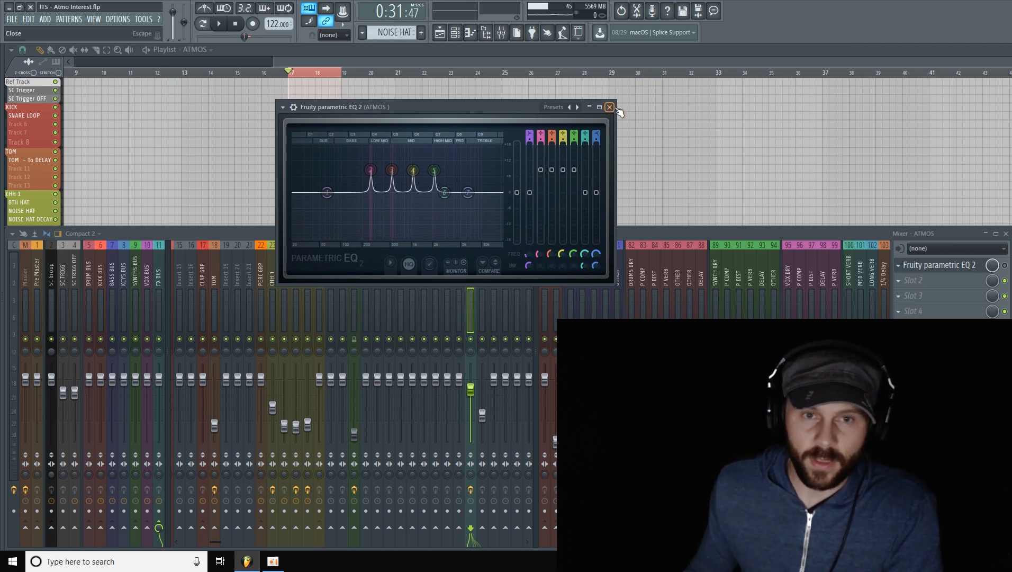
left_click(599, 106)
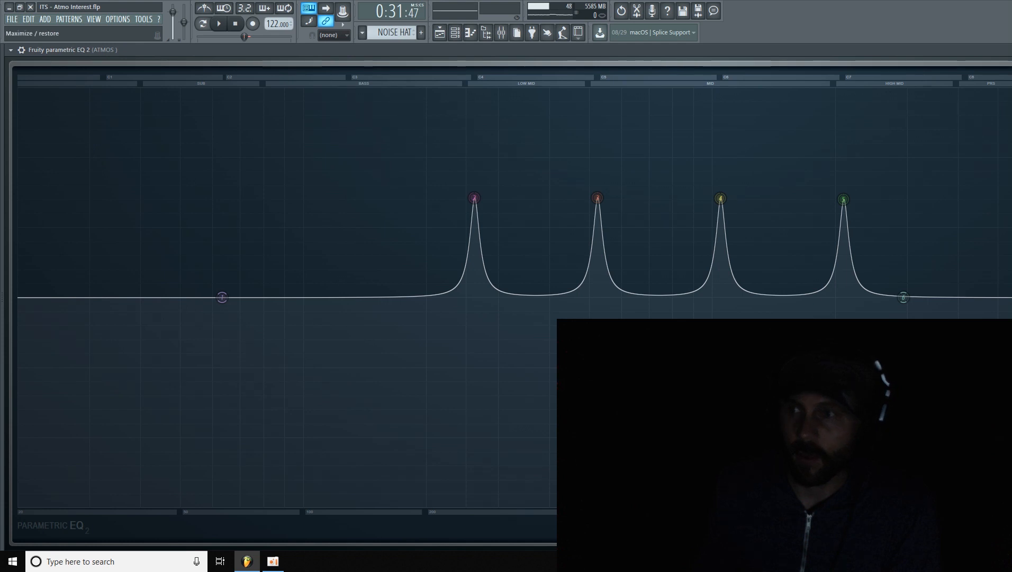
left_click(600, 107)
Remove Fruity Parametric EQ 2 from the ATMOS channel's first effect slot and load LittleAlterBoy there instead.
left_click(915, 265)
left_click(899, 266)
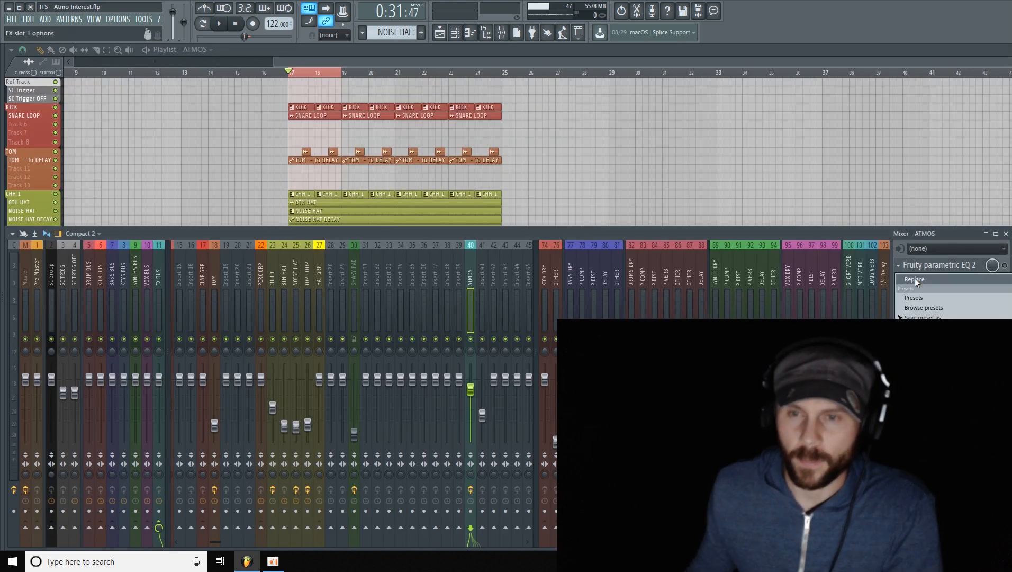
mouse_move(916, 279)
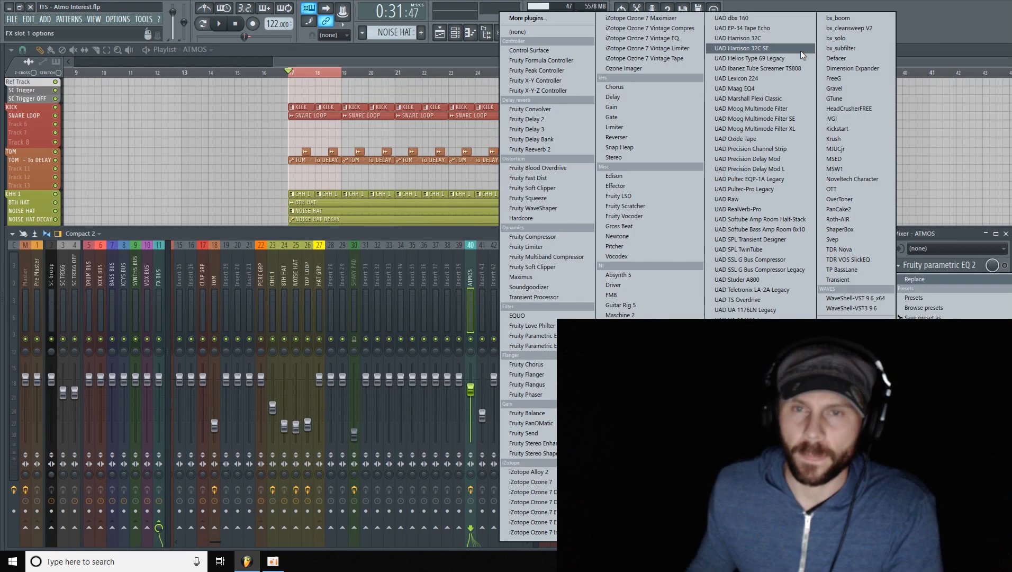
left_click(528, 33)
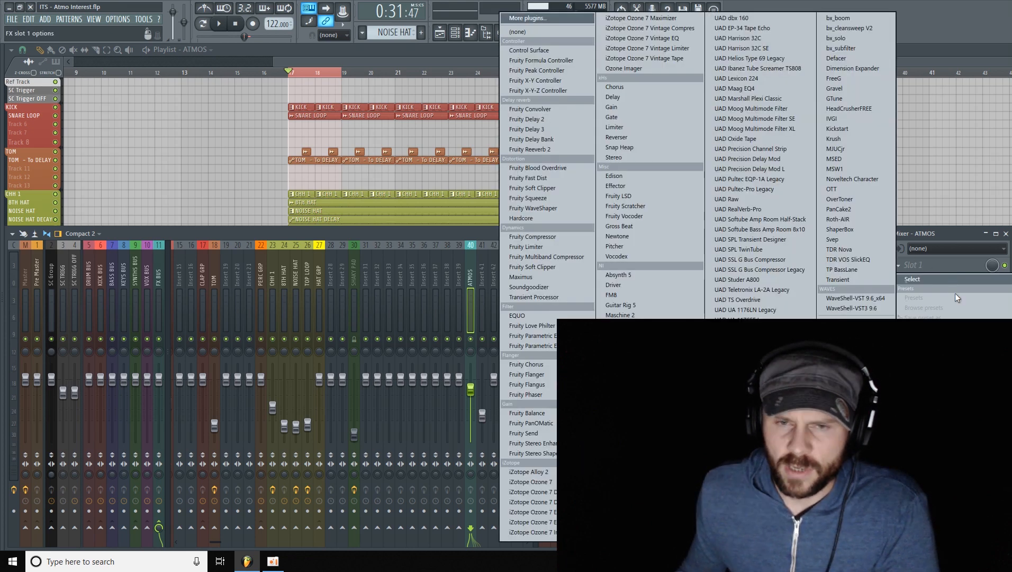
left_click(952, 271)
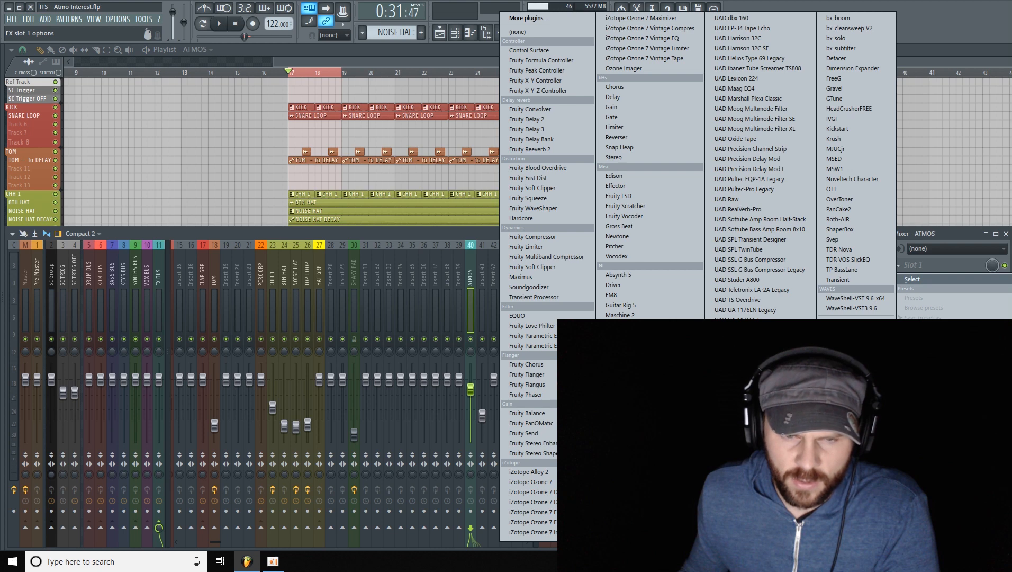
left_click(625, 381)
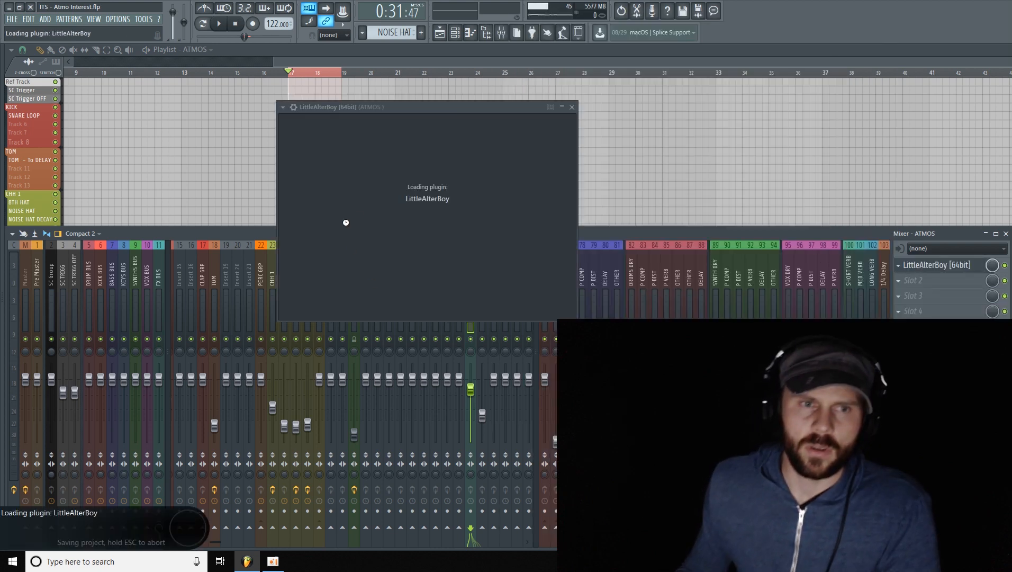
Sweep Little AlterBoy's Formant above and below zero and leave it at -0.3.
left_click_drag(489, 111, 413, 108)
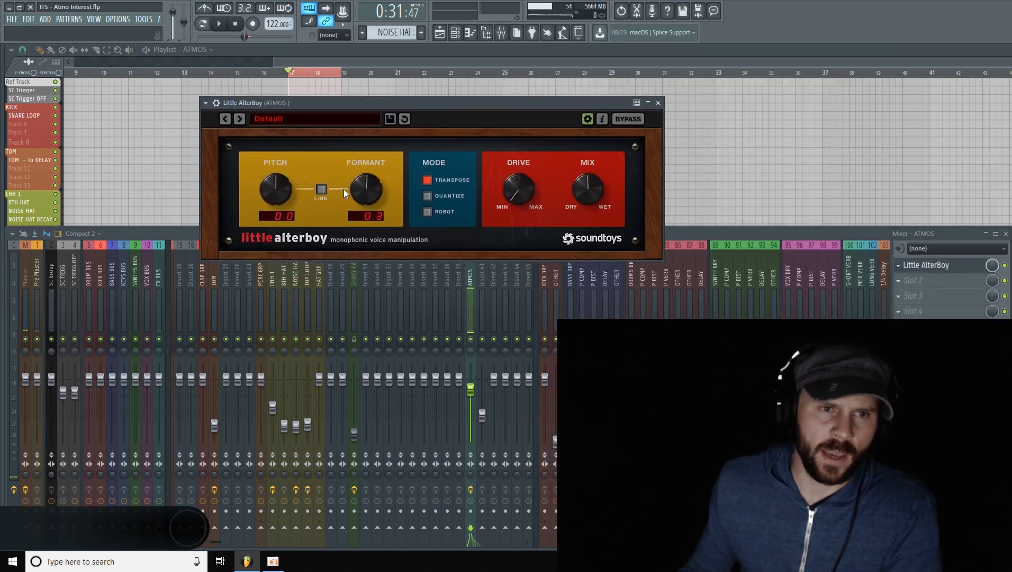
left_click_drag(368, 215, 367, 217)
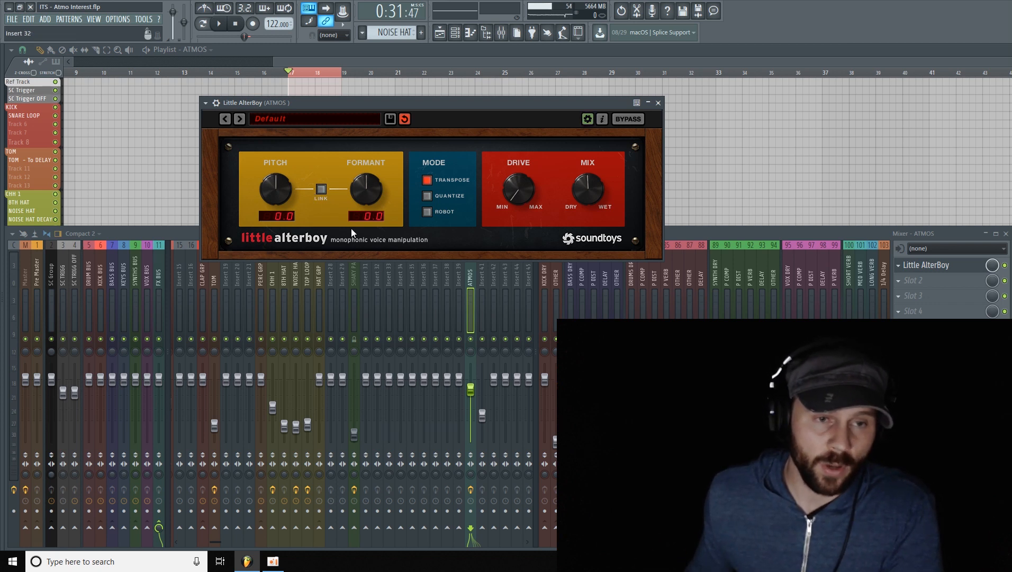
scroll(365, 190, "up", 5)
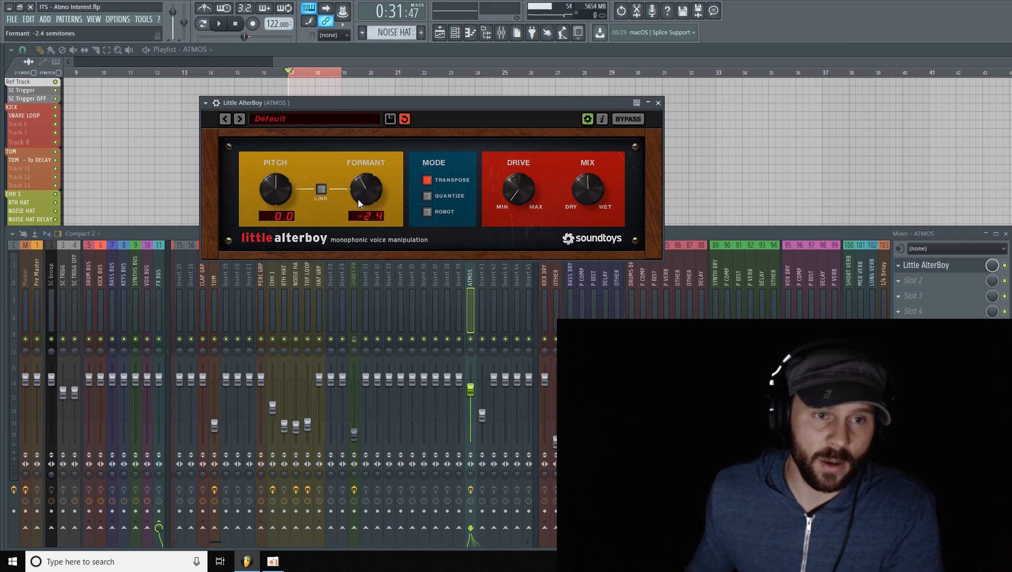
scroll(363, 189, "down", 1)
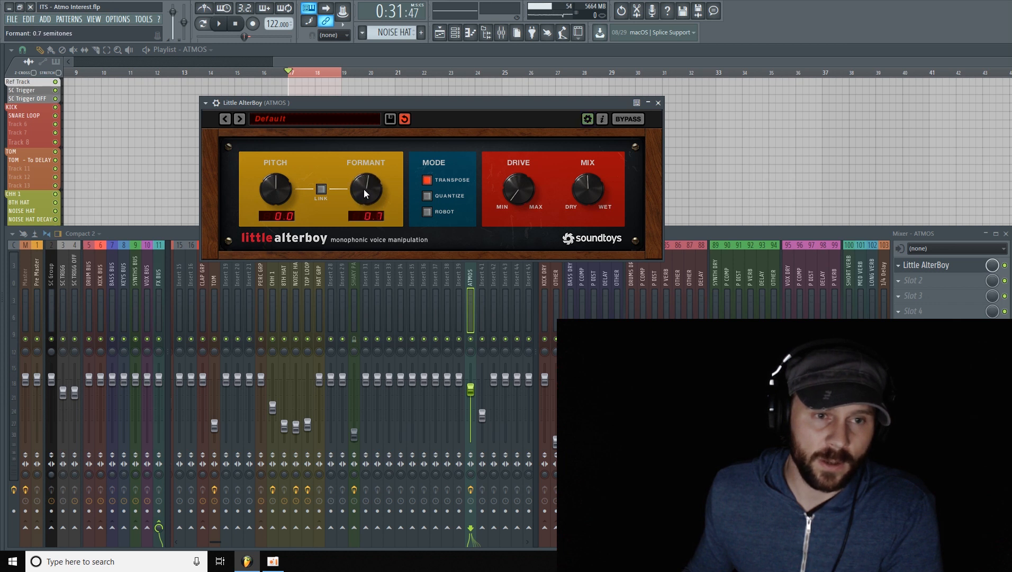
scroll(363, 191, "down", 5)
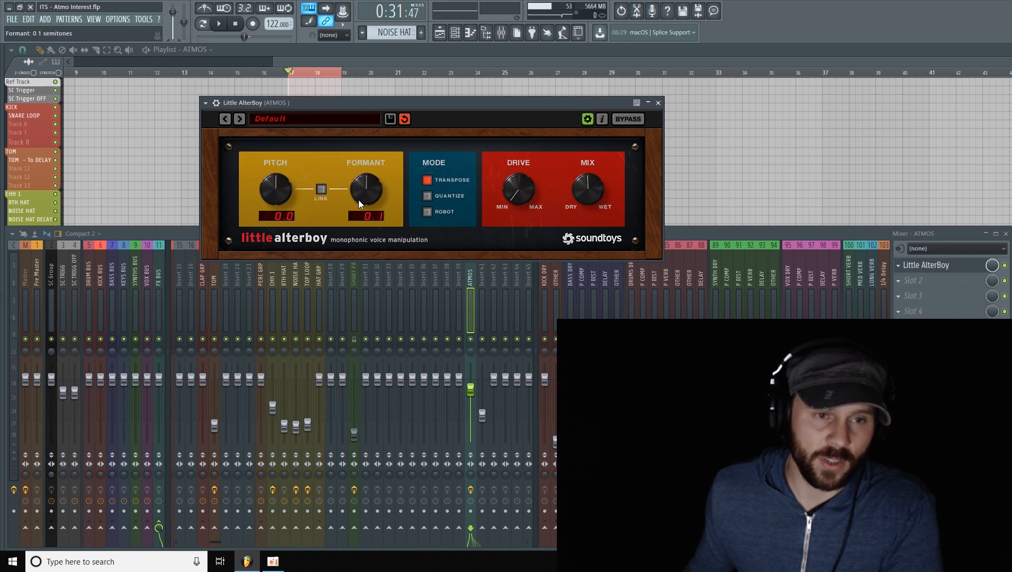
scroll(364, 199, "up", 5)
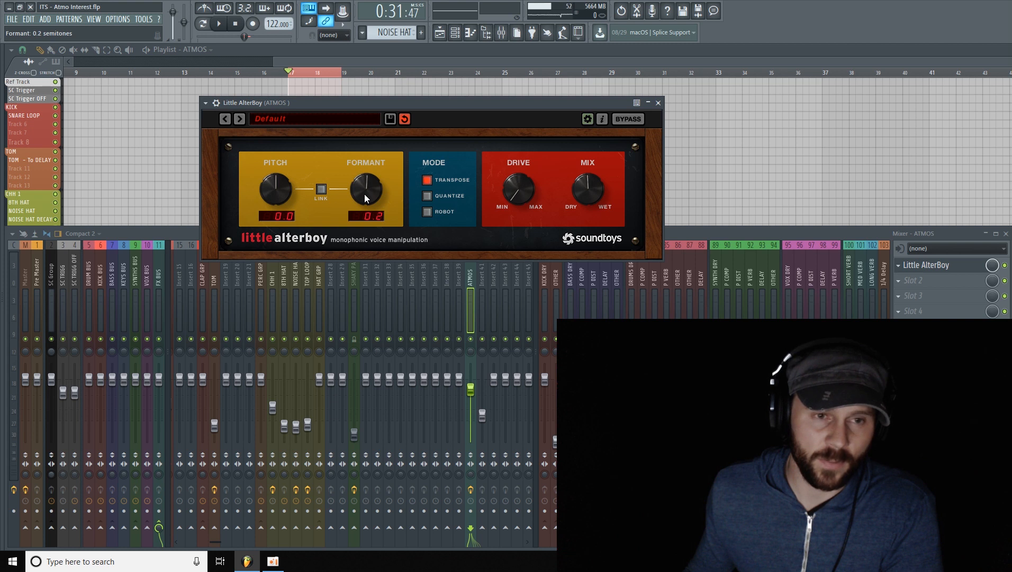
scroll(370, 199, "down", 2)
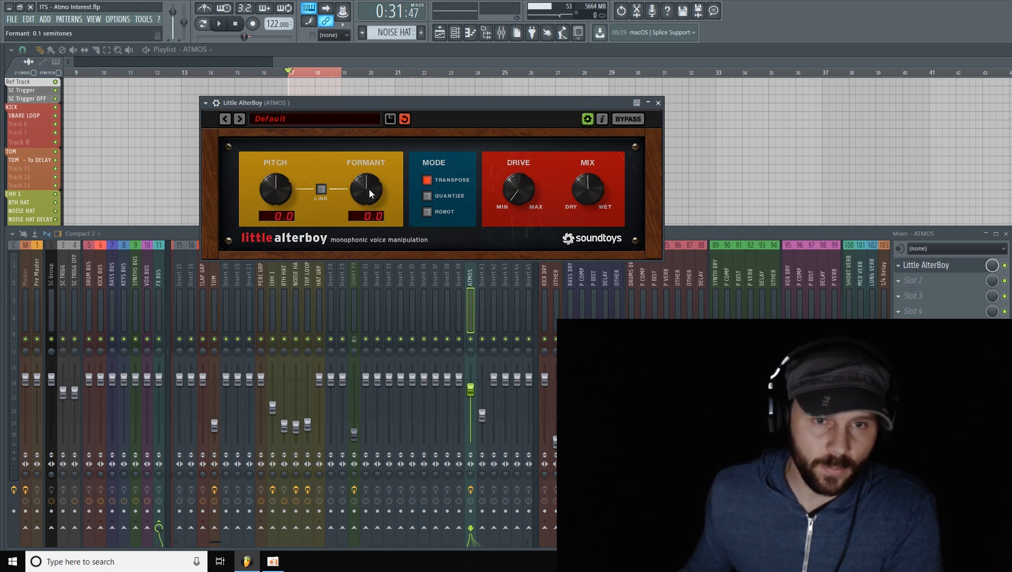
scroll(369, 189, "down", 3)
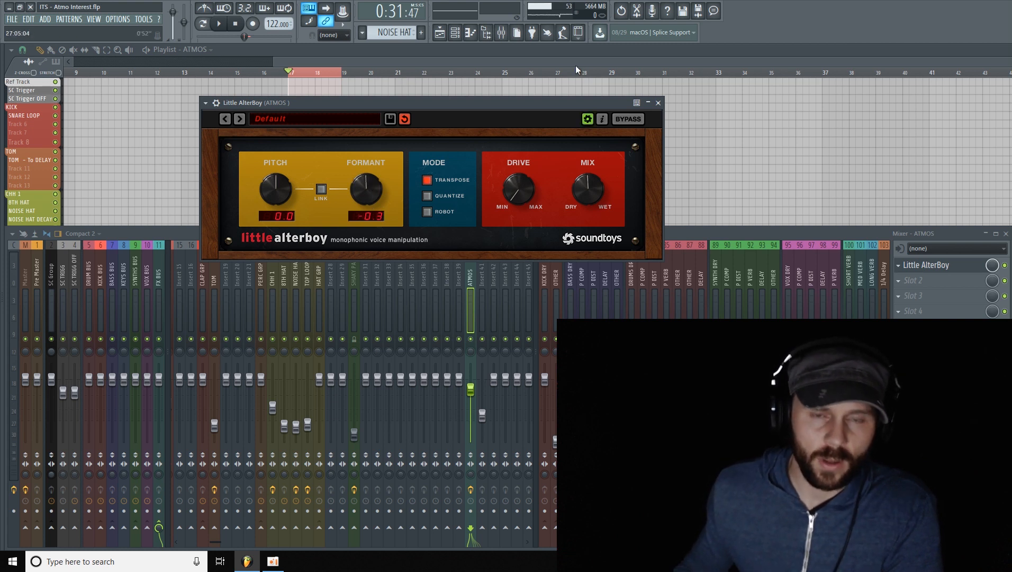
Play the loop with Little AlterBoy's Mix at 100% and Drive at 2.2, comparing it with the bypassed sound.
left_click(219, 23)
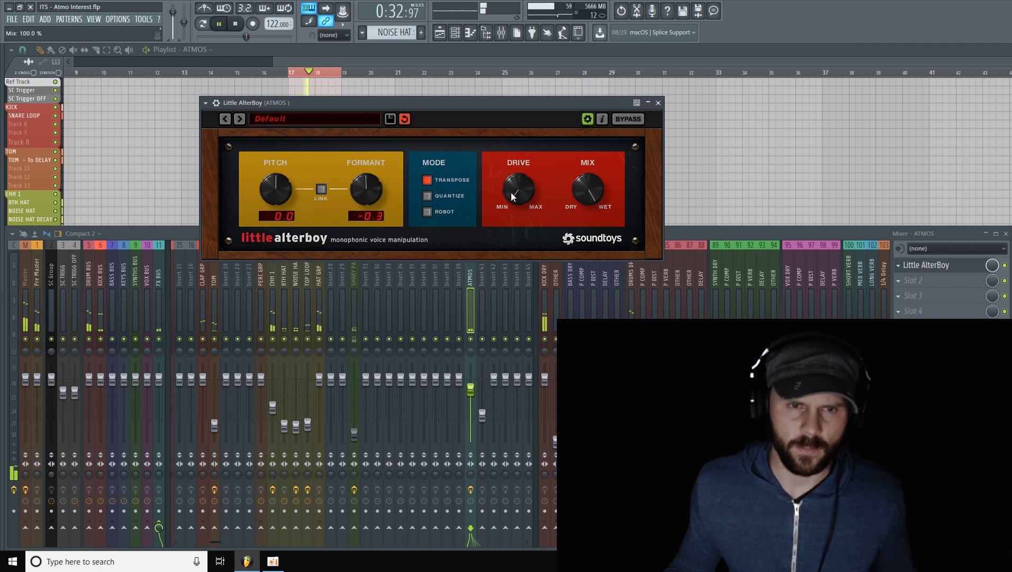
scroll(516, 191, "up", 3)
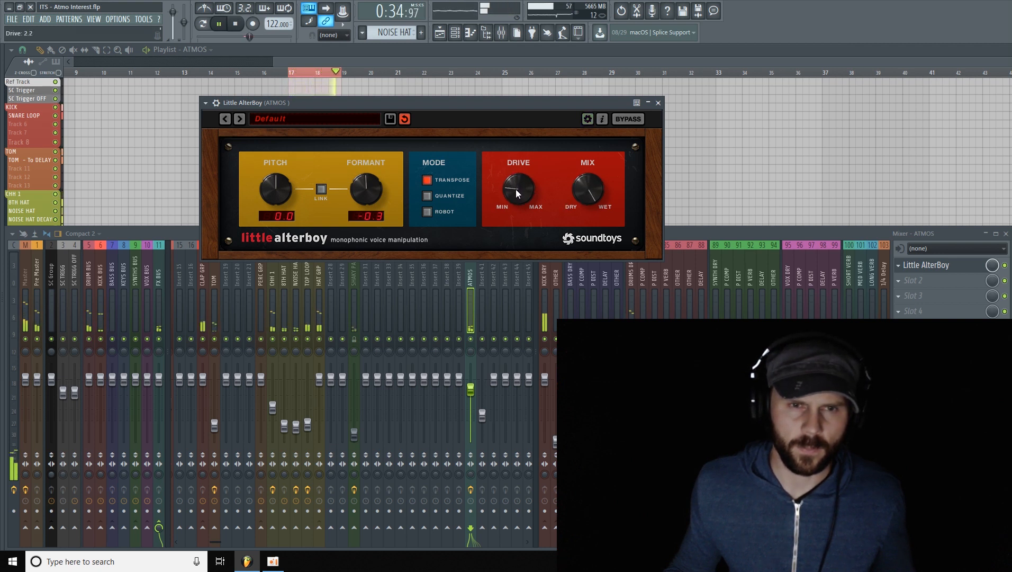
left_click(626, 119)
left_click(626, 119)
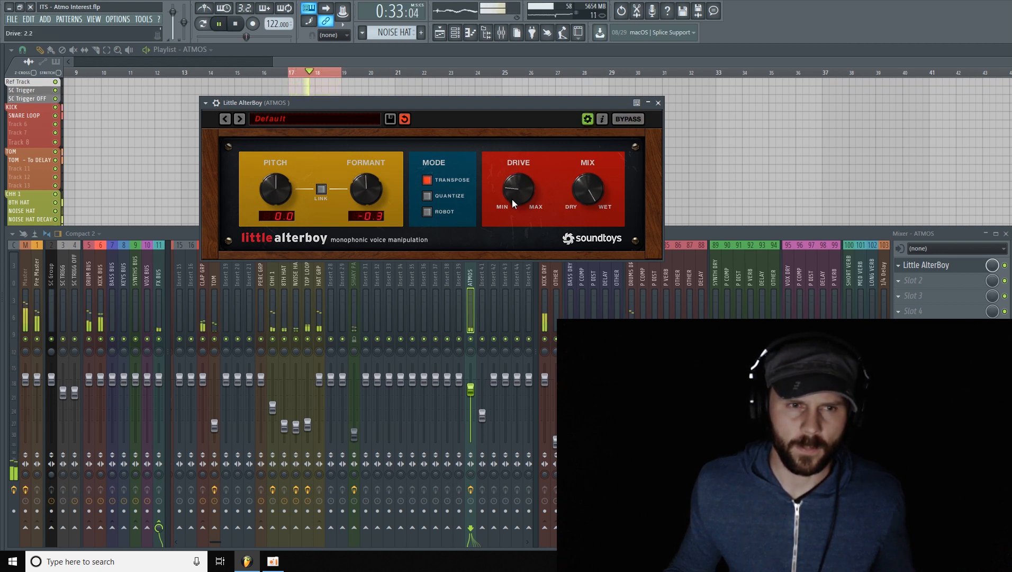
Audition Formant shifts up and down with Quantize and Robot modes, then stop playback and return Formant to -0.1.
scroll(362, 187, "up", 5)
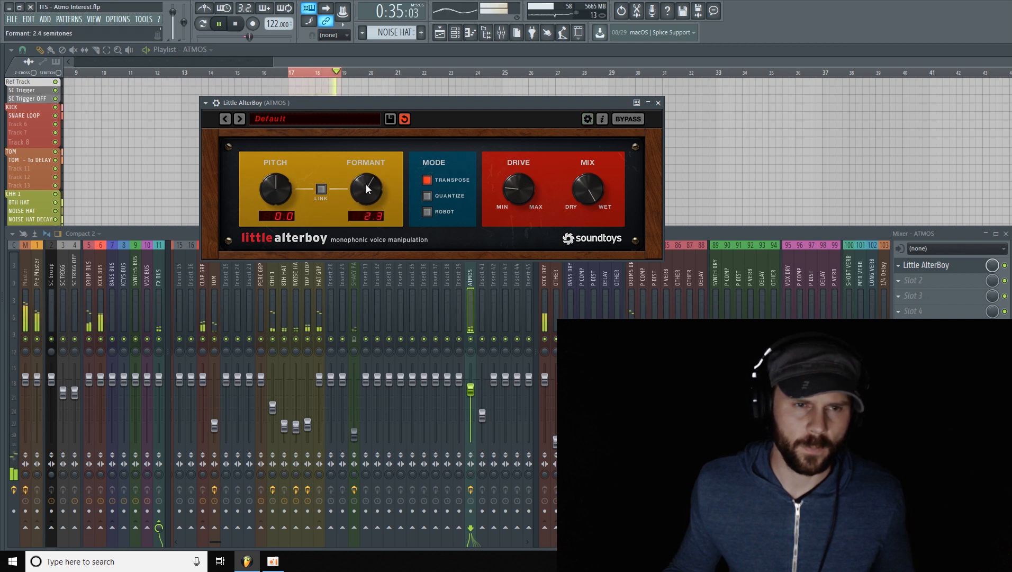
mouse_move(366, 184)
left_mouse_down()
mouse_move(363, 232)
mouse_move(364, 163)
mouse_move(355, 186)
left_mouse_up()
left_click(427, 195)
left_click(427, 211)
left_click(236, 25)
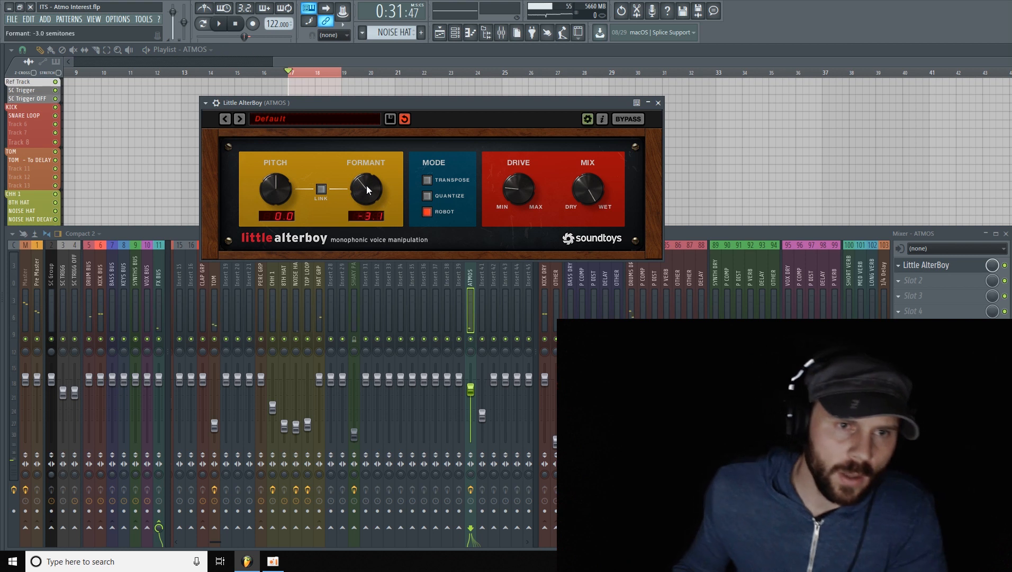
mouse_move(366, 185)
left_mouse_down()
mouse_move(366, 175)
mouse_move(367, 184)
left_mouse_up()
scroll(367, 182, "down", 2)
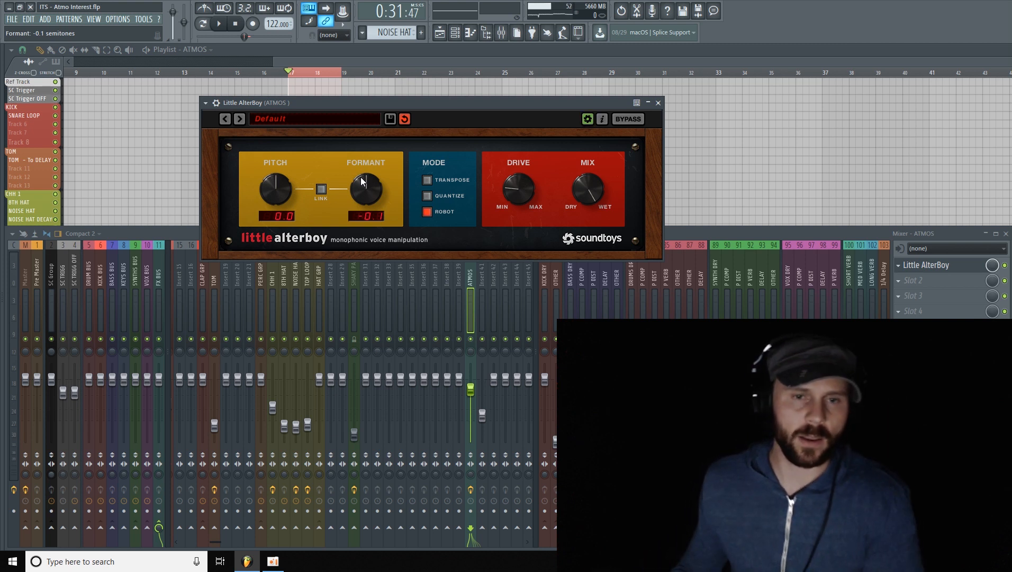
Replace Little AlterBoy in the ATMOS channel's first effect slot with UAD EP-34 Tape Echo and reposition its window.
left_click(659, 103)
left_click(919, 266)
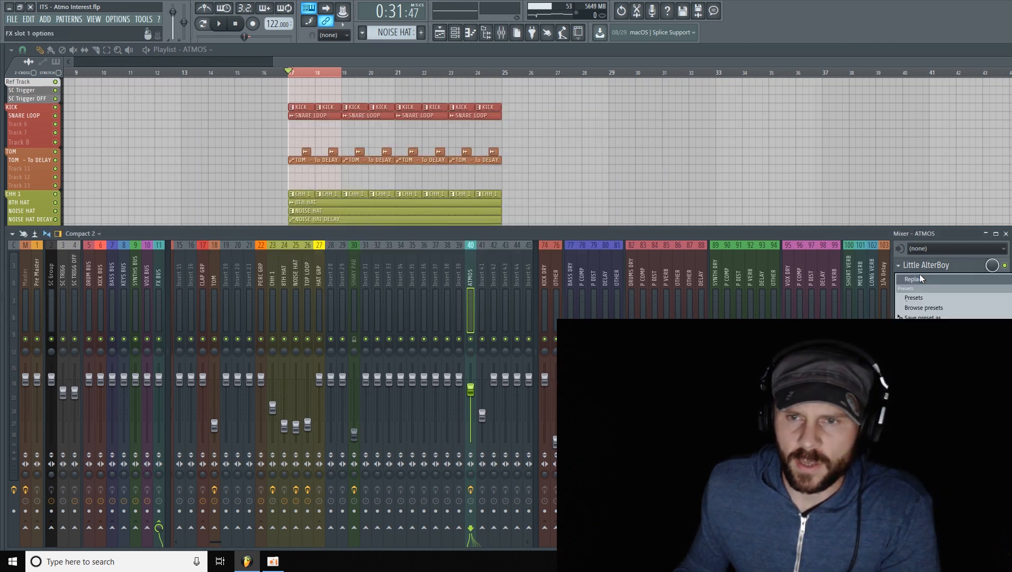
mouse_move(920, 276)
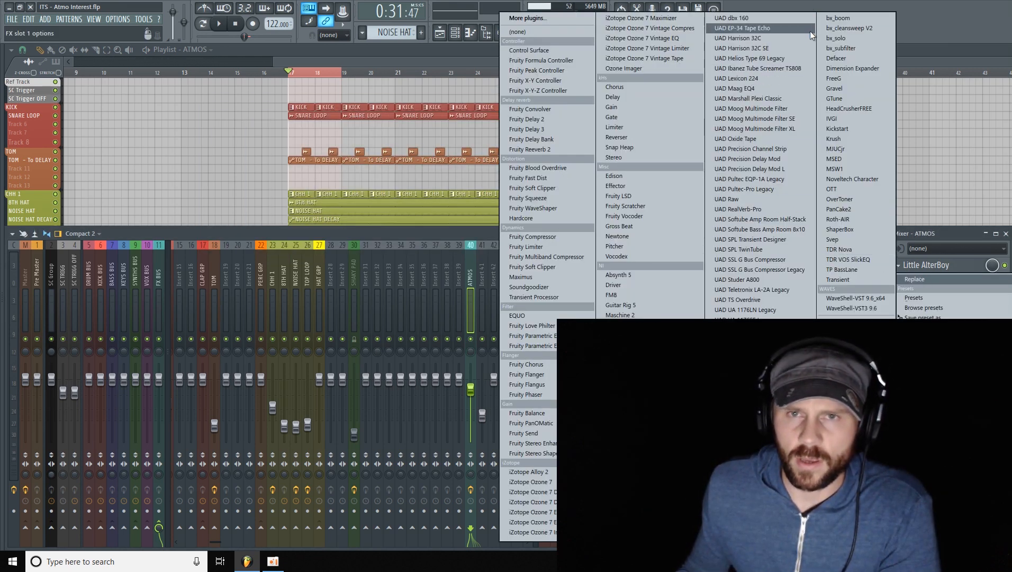
left_click(770, 28)
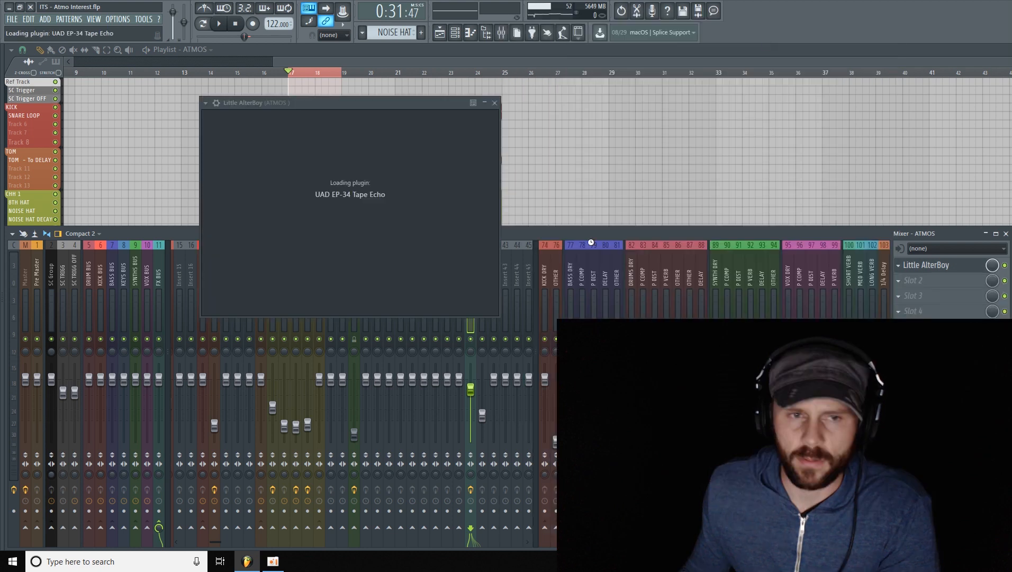
mouse_move(384, 103)
left_mouse_down()
mouse_move(333, 145)
mouse_move(322, 124)
mouse_move(378, 99)
left_mouse_up()
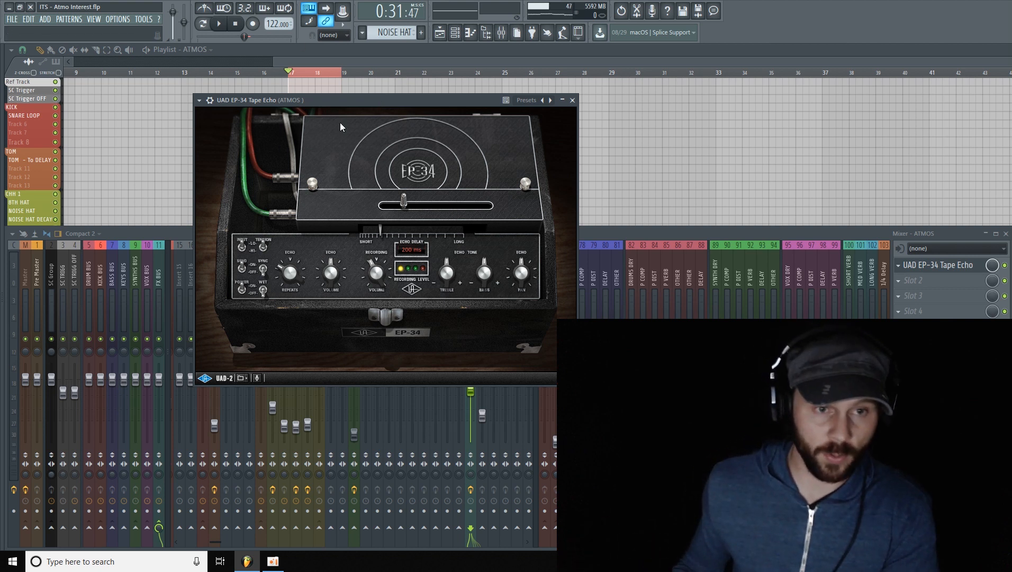
mouse_move(391, 98)
left_mouse_down()
mouse_move(389, 122)
mouse_move(379, 114)
left_mouse_up()
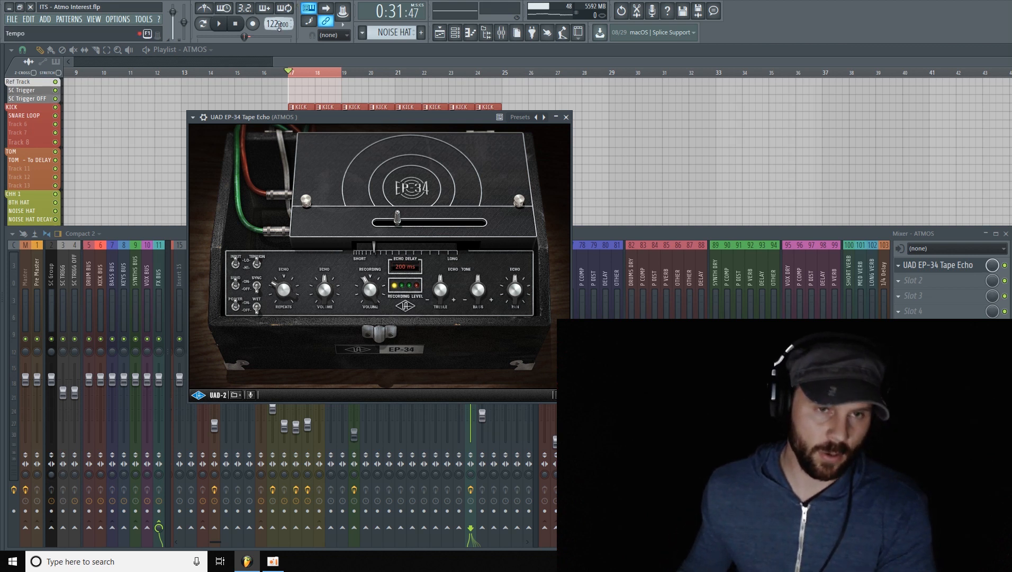
left_click_drag(369, 116, 405, 82)
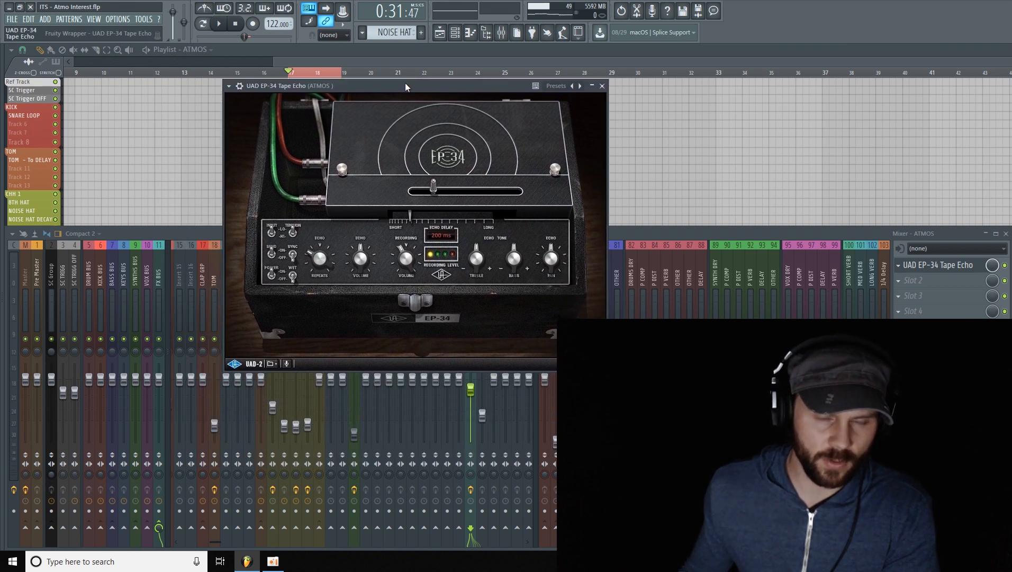
Set the tape echo's Repeats to 36%, turn on tempo sync and set Echo Delay to 5/32.
left_click(312, 253)
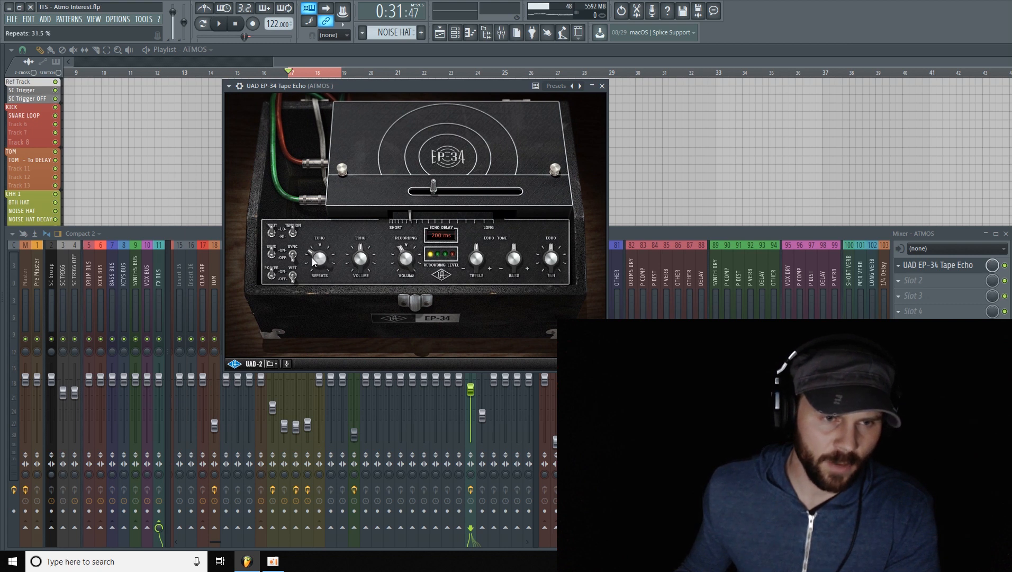
left_click_drag(312, 257, 346, 277)
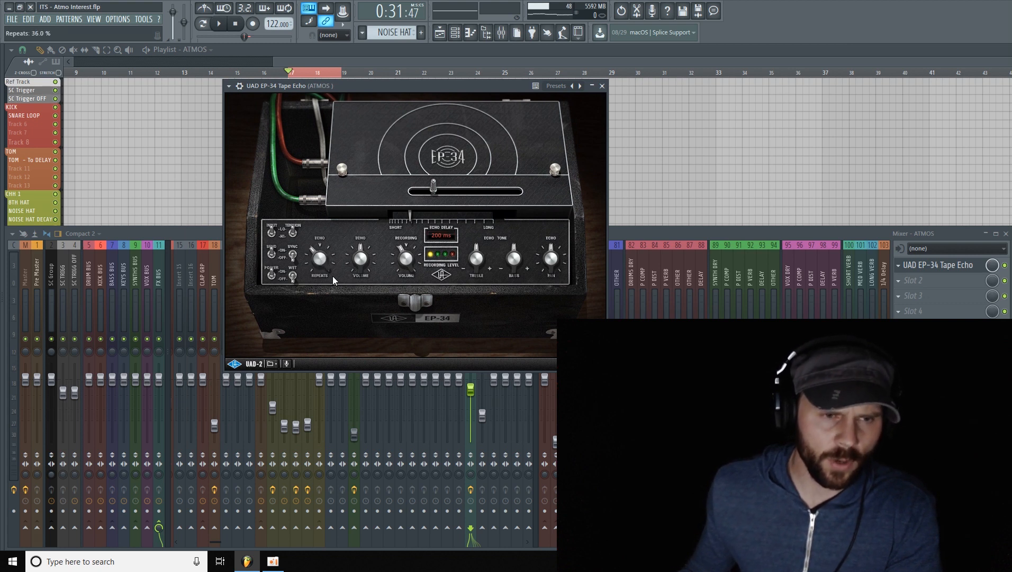
left_click(293, 258)
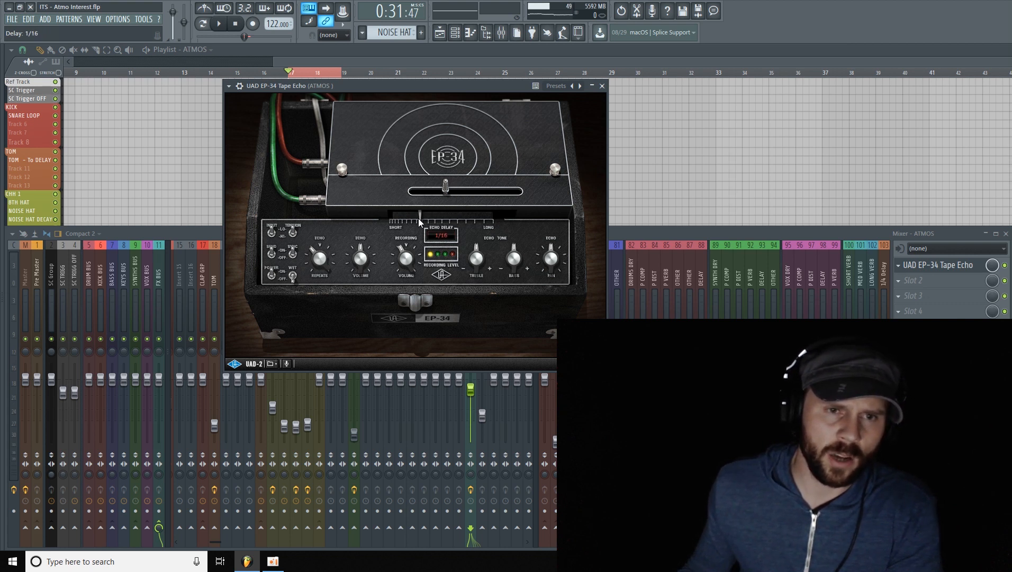
mouse_move(441, 218)
left_mouse_down()
mouse_move(460, 219)
mouse_move(447, 218)
left_mouse_up()
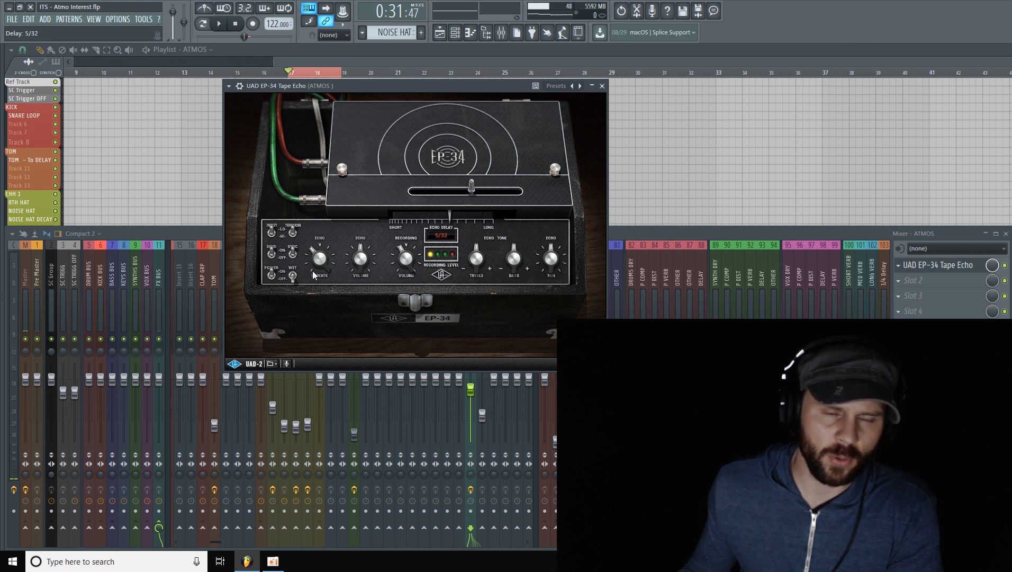
Fine-tune the tape echo's Repeats between about 32% and 36%, keeping Echo Delay at 5/32.
left_click_drag(323, 269, 319, 259)
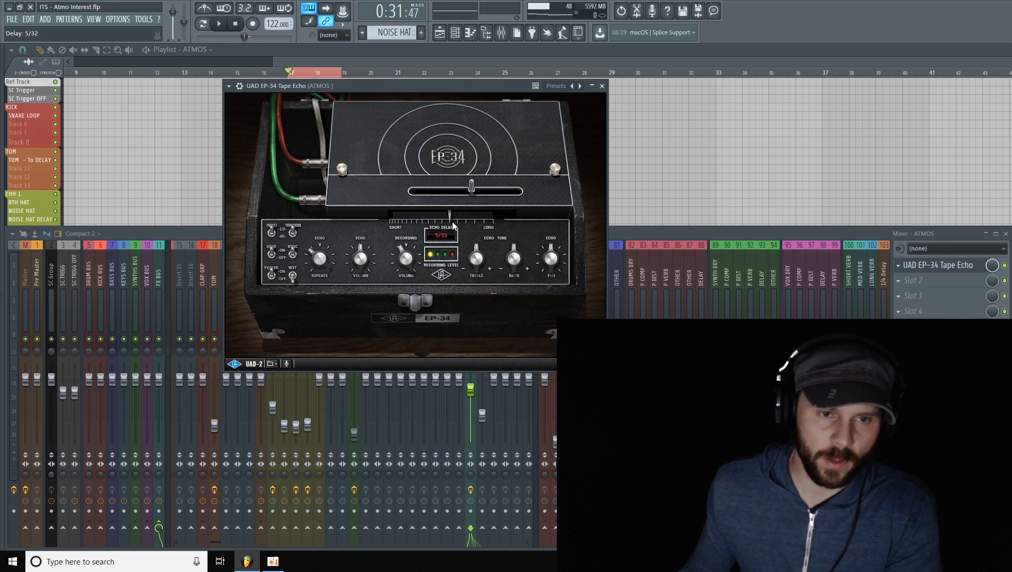
left_click_drag(323, 273, 322, 263)
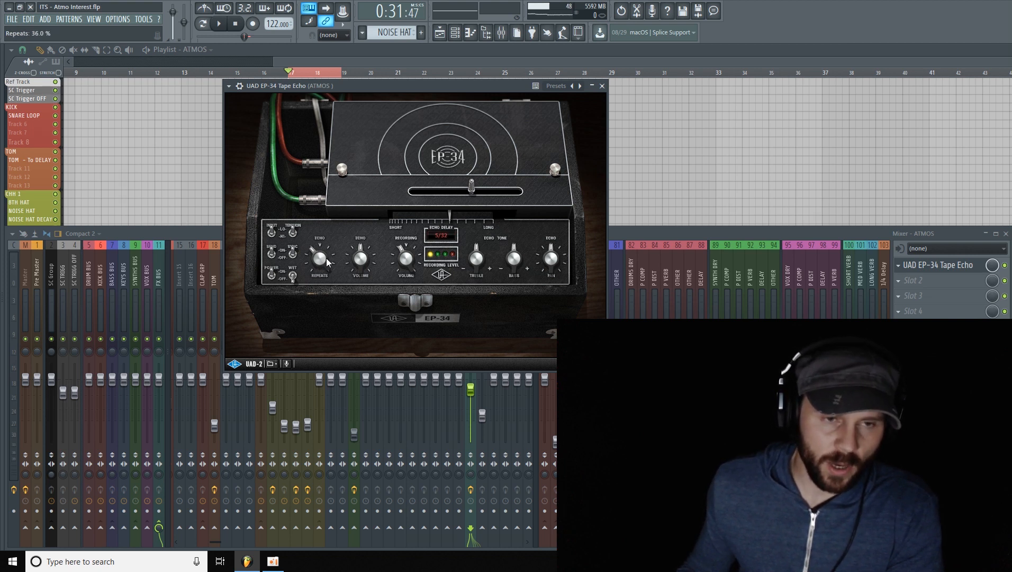
mouse_move(446, 221)
left_mouse_down()
mouse_move(426, 218)
mouse_move(451, 227)
left_mouse_up()
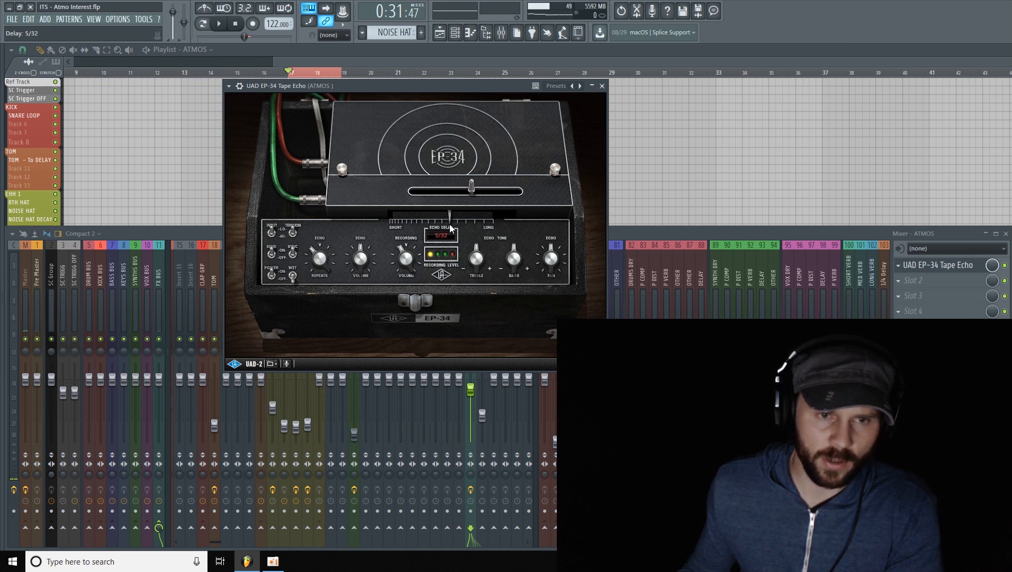
left_click_drag(312, 260, 313, 260)
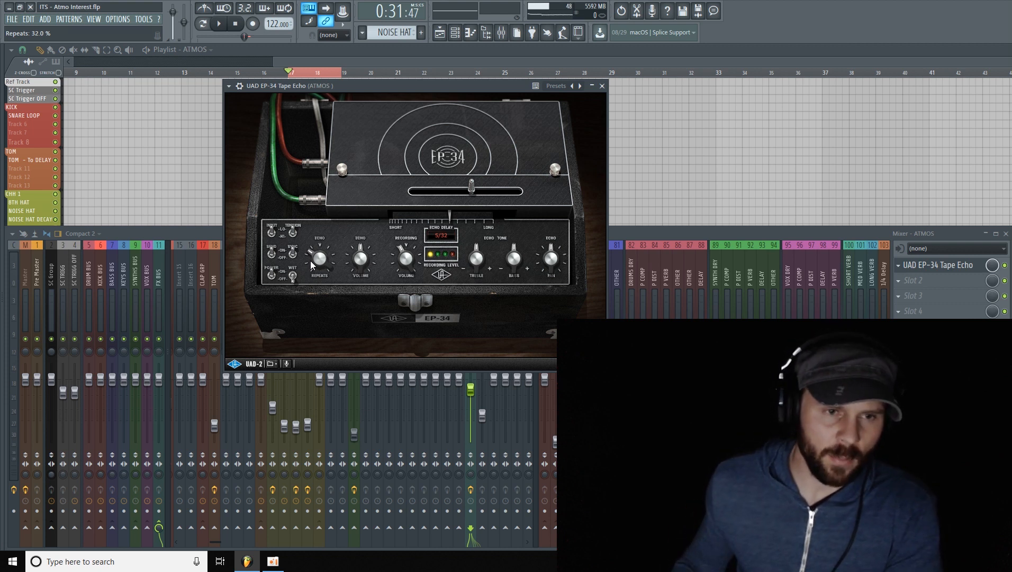
left_click_drag(311, 260, 316, 253)
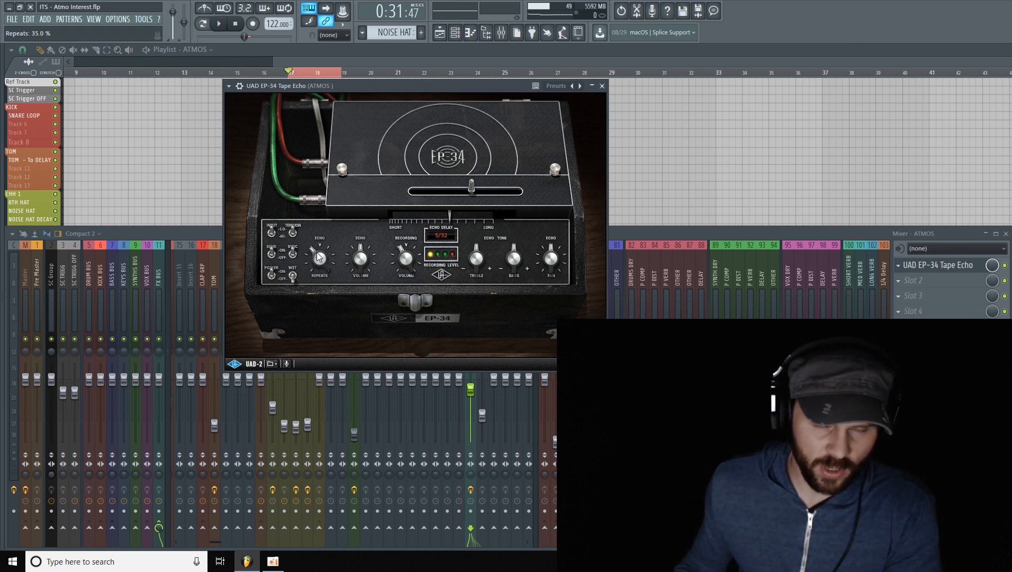
scroll(317, 253, "up", 1)
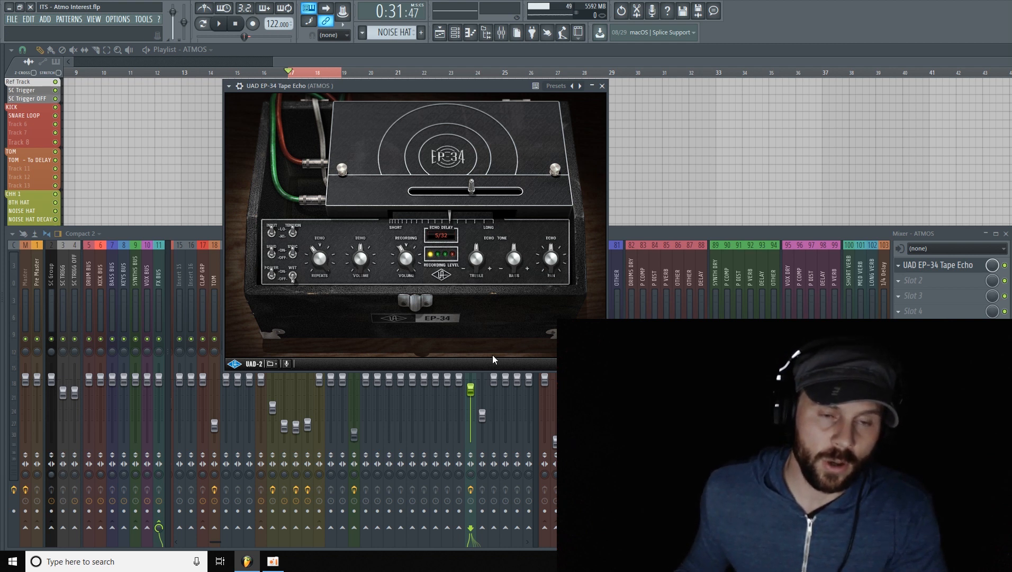
Move the tape echo window down, play the loop and raise Repeats while listening.
left_click_drag(449, 87, 442, 106)
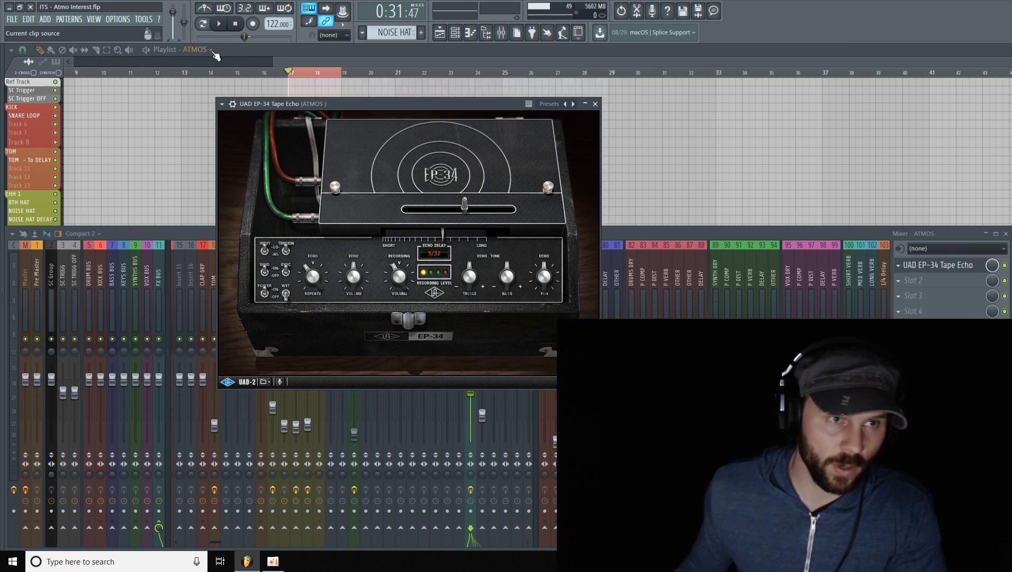
key("space")
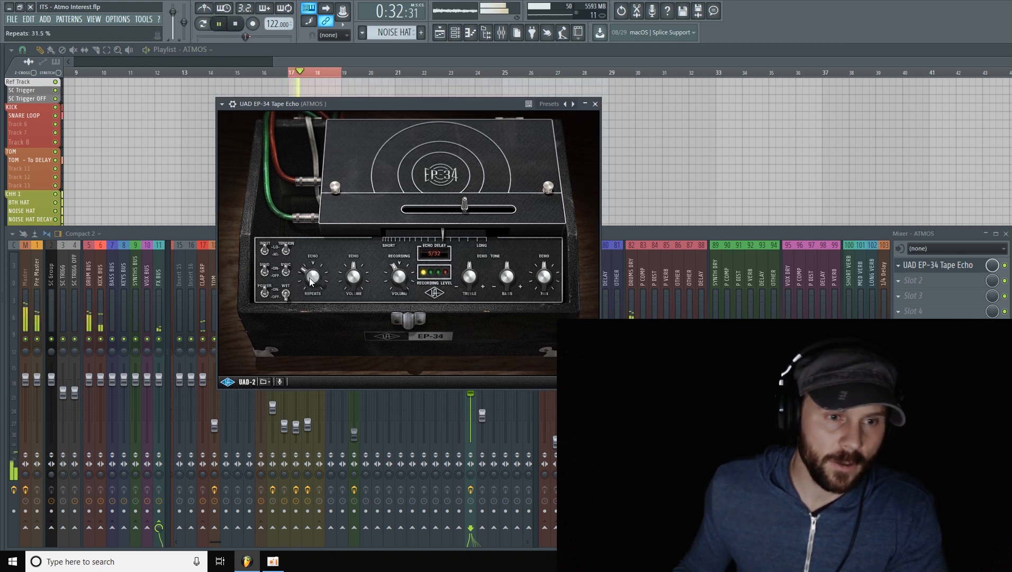
mouse_move(311, 278)
left_mouse_down()
mouse_move(316, 259)
mouse_move(311, 270)
left_mouse_up()
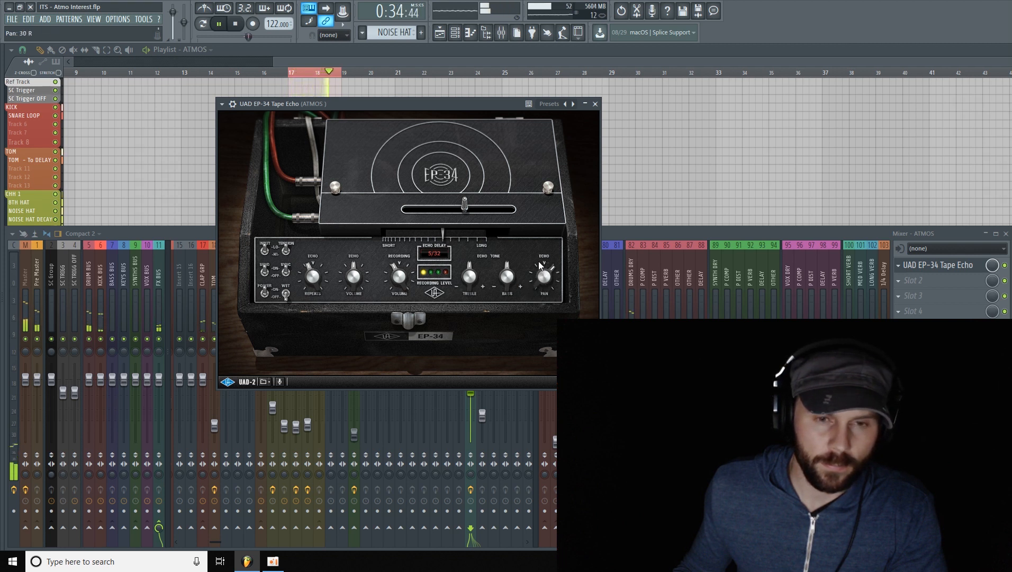
Adjust the tape echo's Echo Pan and set its Treble to 0.2 while the loop plays.
mouse_move(538, 265)
left_mouse_down()
mouse_move(532, 286)
mouse_move(534, 273)
left_mouse_up()
left_click(468, 279)
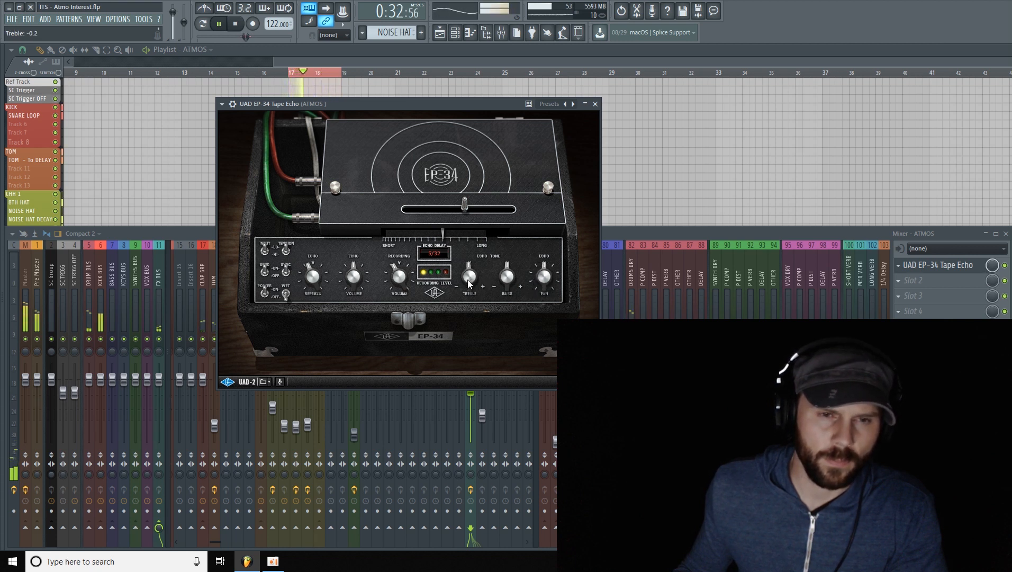
scroll(468, 279, "up", 3)
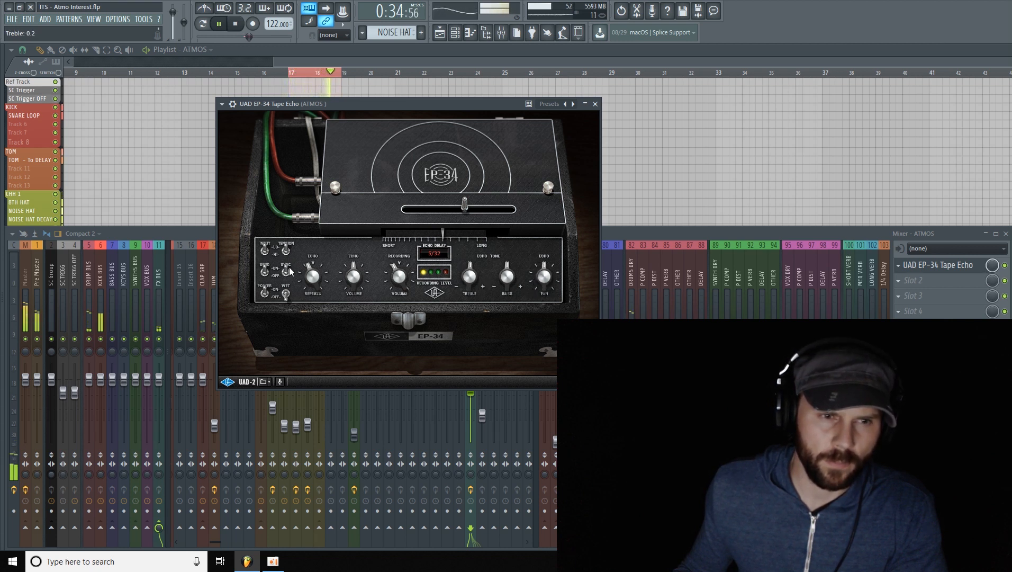
Try the tape echo with Echo Delay at 1/4T and Repeats at 41.5% while the loop plays, and adjust Echo Pan.
left_click(305, 272)
scroll(305, 272, "down", 1)
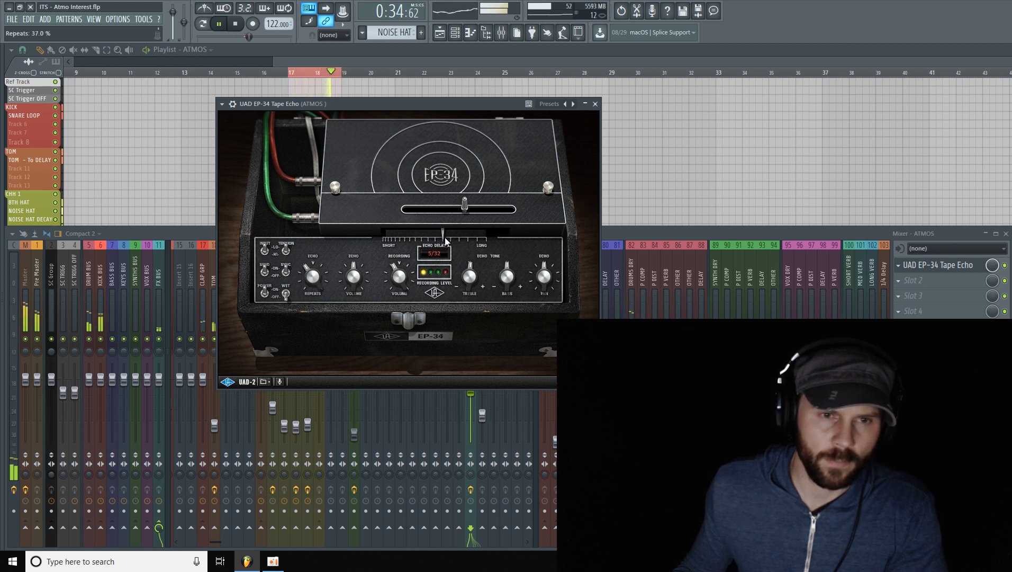
scroll(444, 237, "up", 1)
scroll(310, 271, "up", 4)
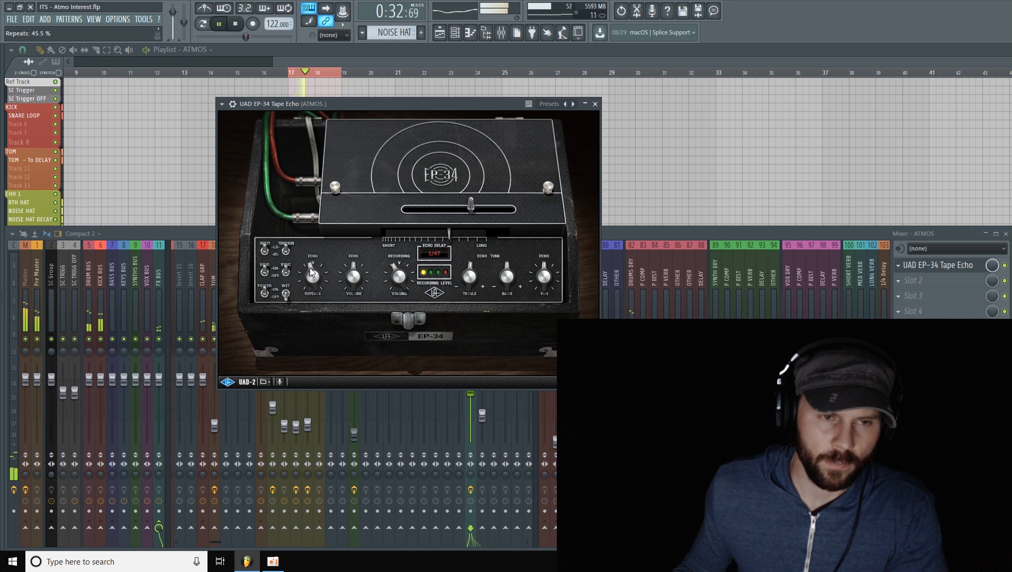
scroll(312, 270, "up", 4)
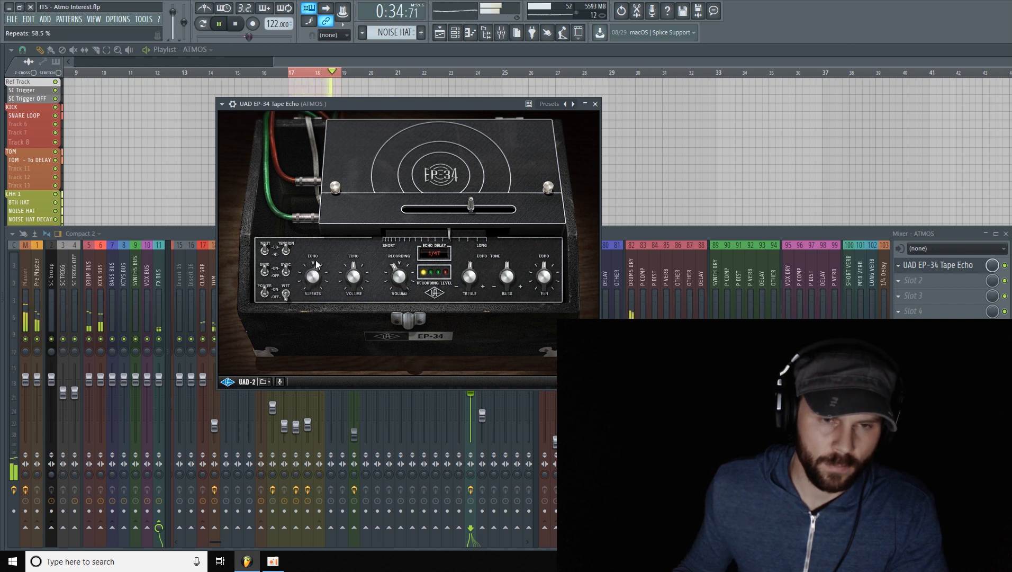
left_click_drag(316, 265, 311, 274)
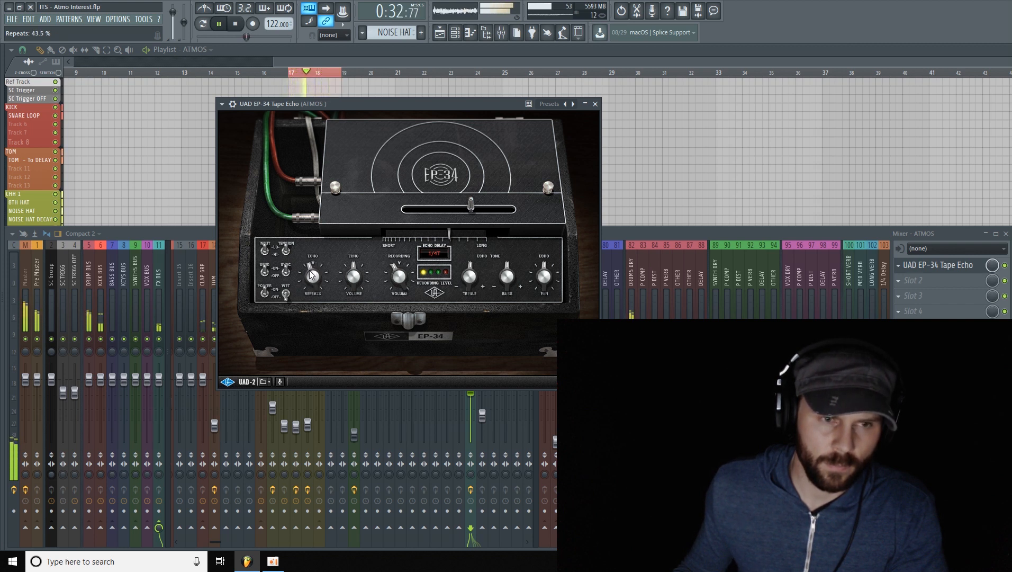
scroll(312, 274, "down", 2)
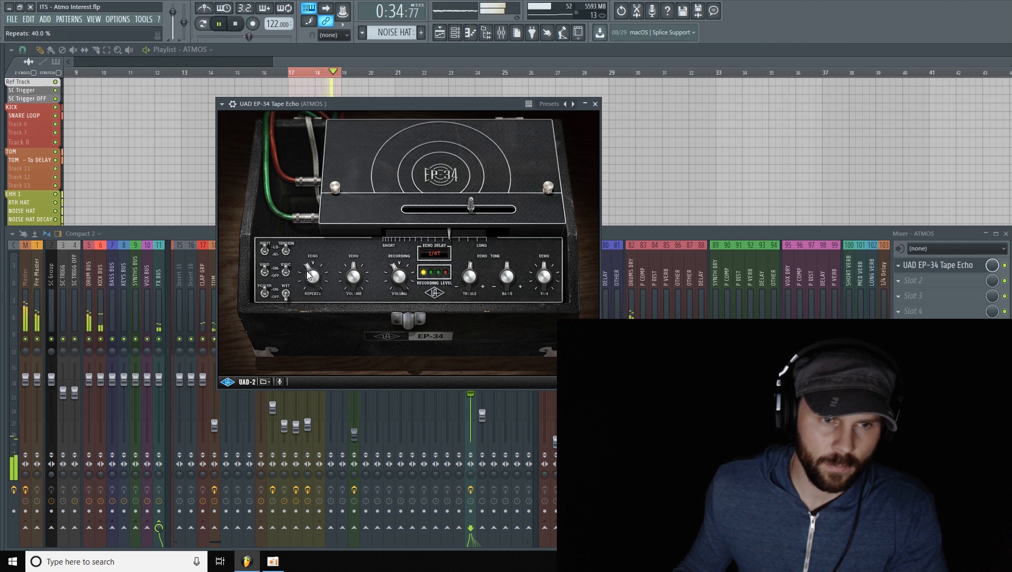
scroll(310, 274, "up", 1)
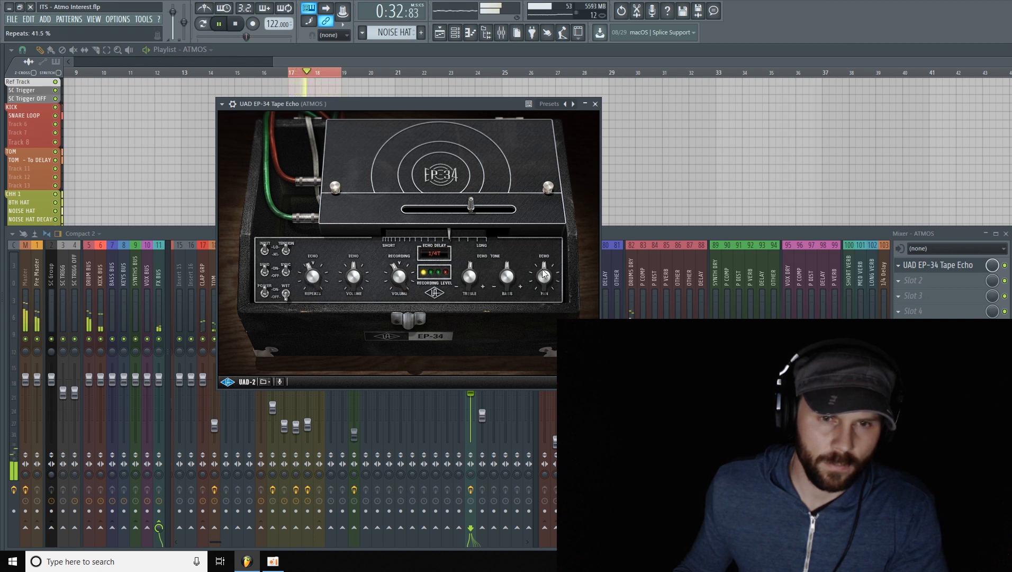
left_click_drag(544, 273, 540, 275)
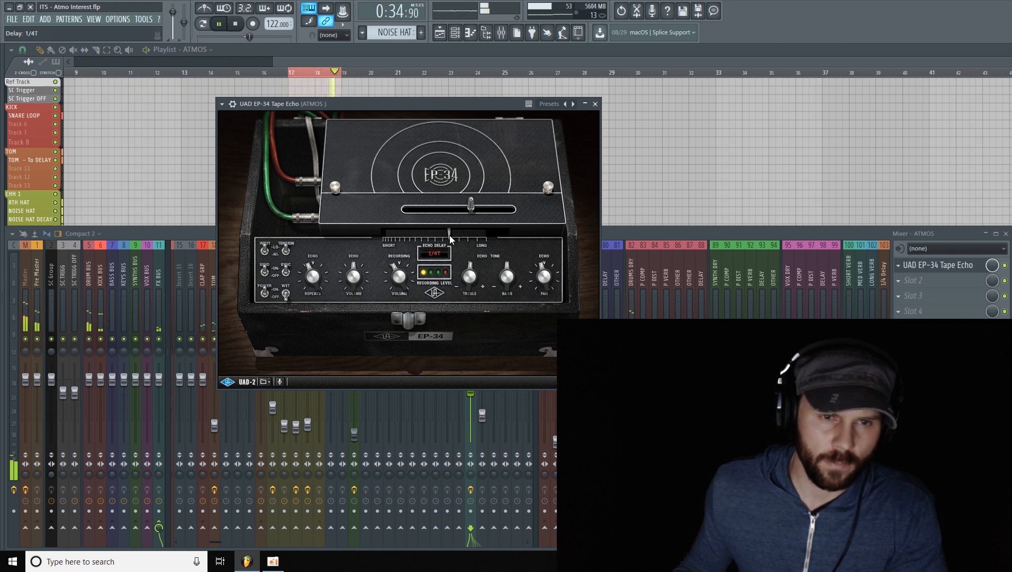
Try Echo Delay at 5/32 with Repeats at 35%, and settle on an Echo Delay of 1/8 with Repeats readjusted.
left_click_drag(449, 235, 442, 235)
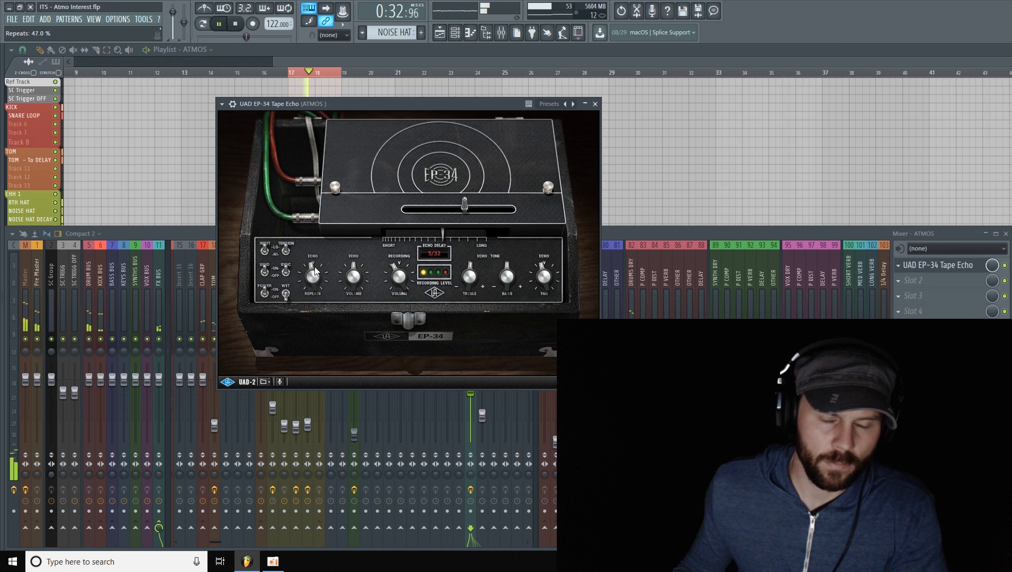
left_click_drag(313, 277, 314, 273)
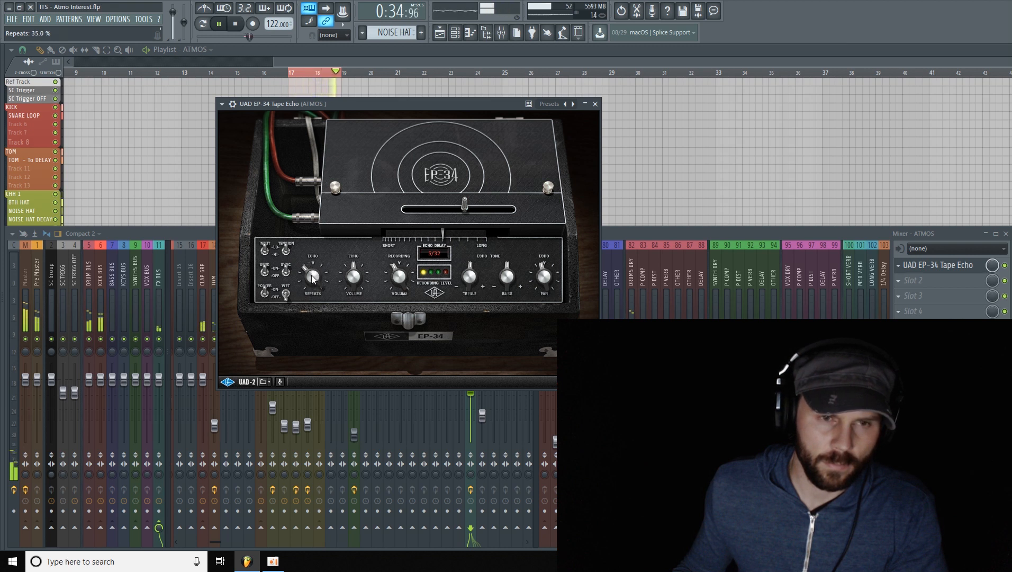
left_click_drag(449, 231, 439, 233)
mouse_move(314, 275)
left_mouse_down()
mouse_move(321, 266)
mouse_move(319, 280)
left_mouse_up()
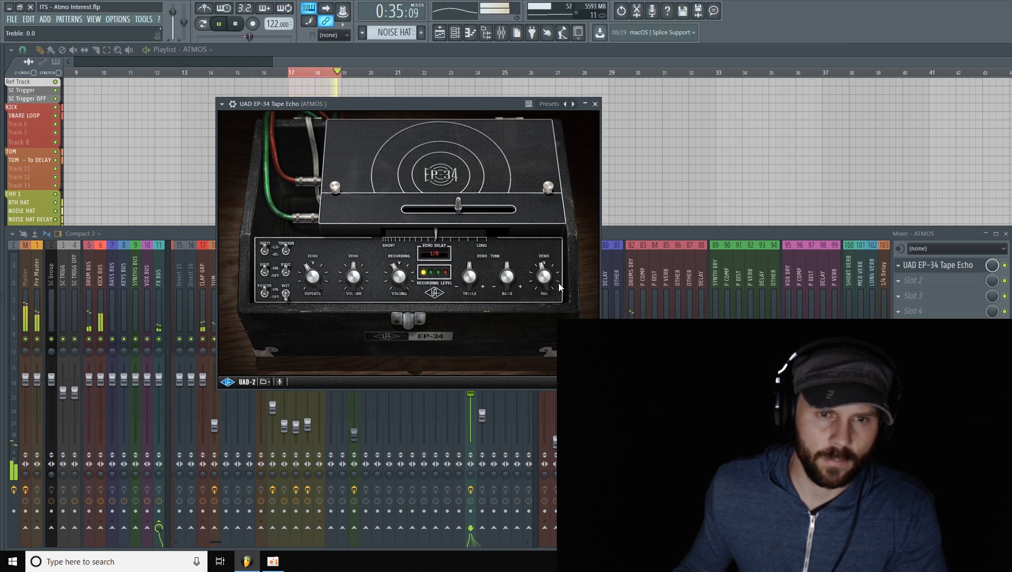
Set the tape echo's Echo Pan to 11 R, stop playback and close the tape echo window.
mouse_move(543, 279)
left_mouse_down()
mouse_move(543, 294)
mouse_move(545, 256)
mouse_move(544, 269)
left_mouse_up()
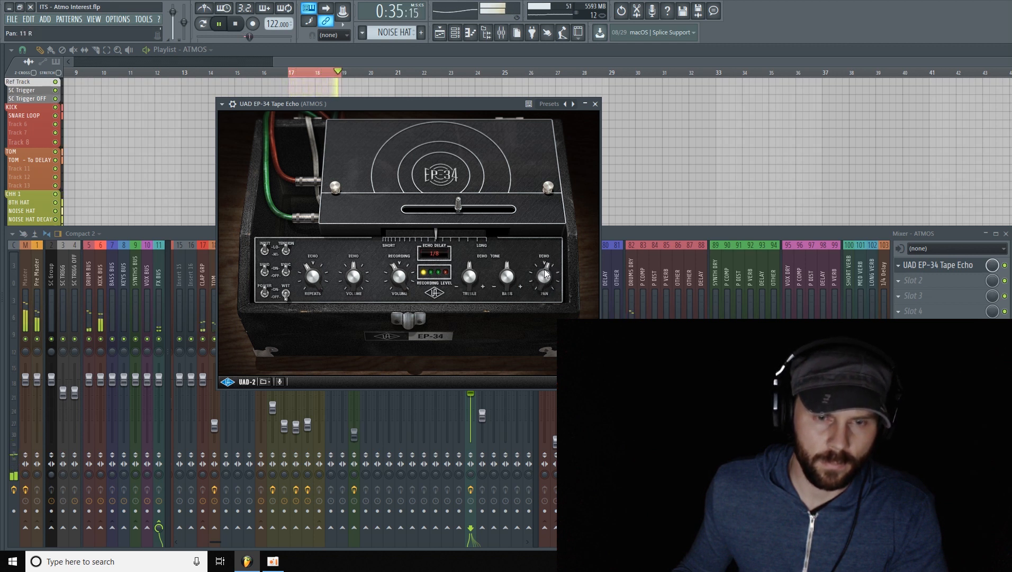
key("space")
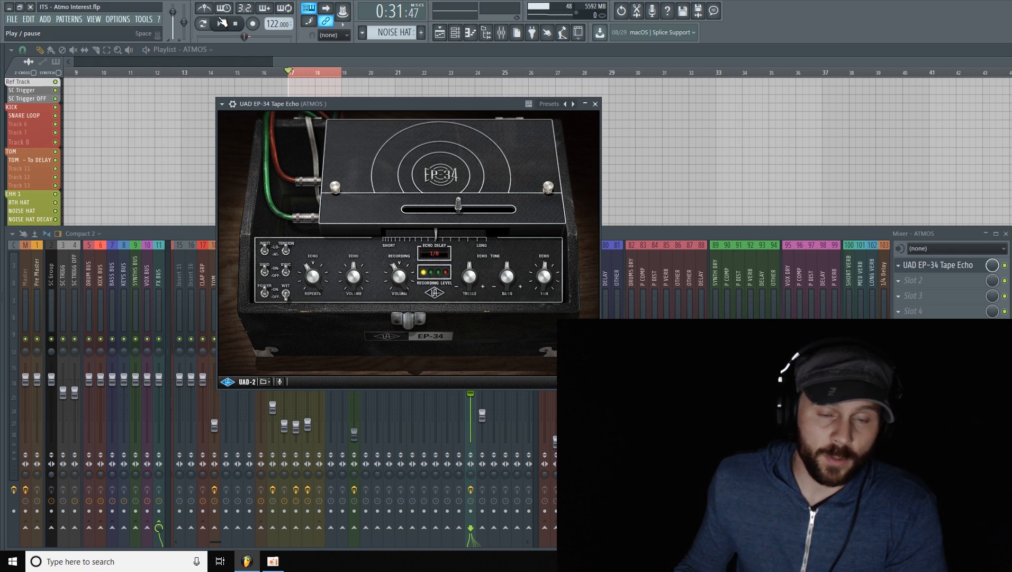
left_click(596, 104)
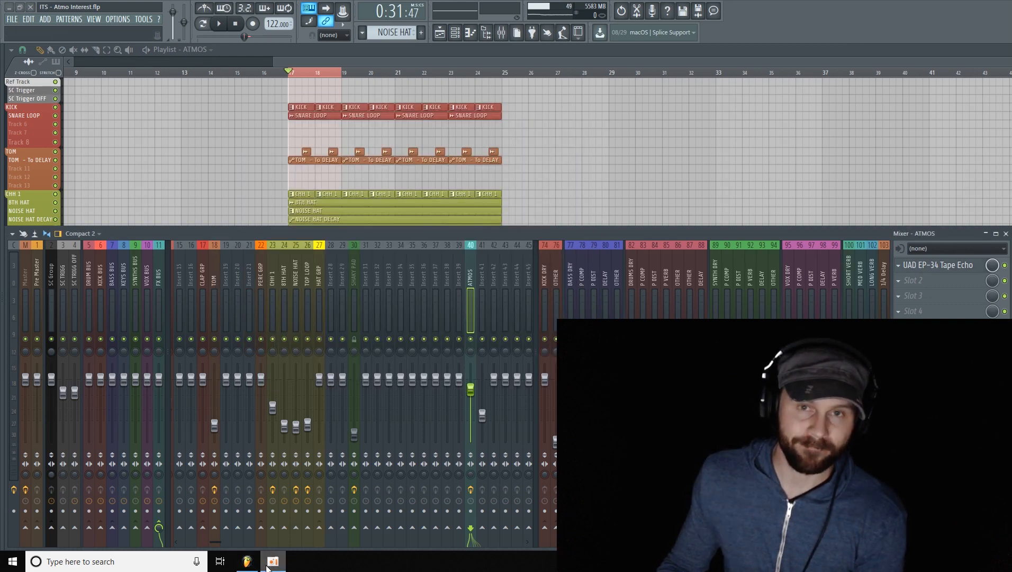